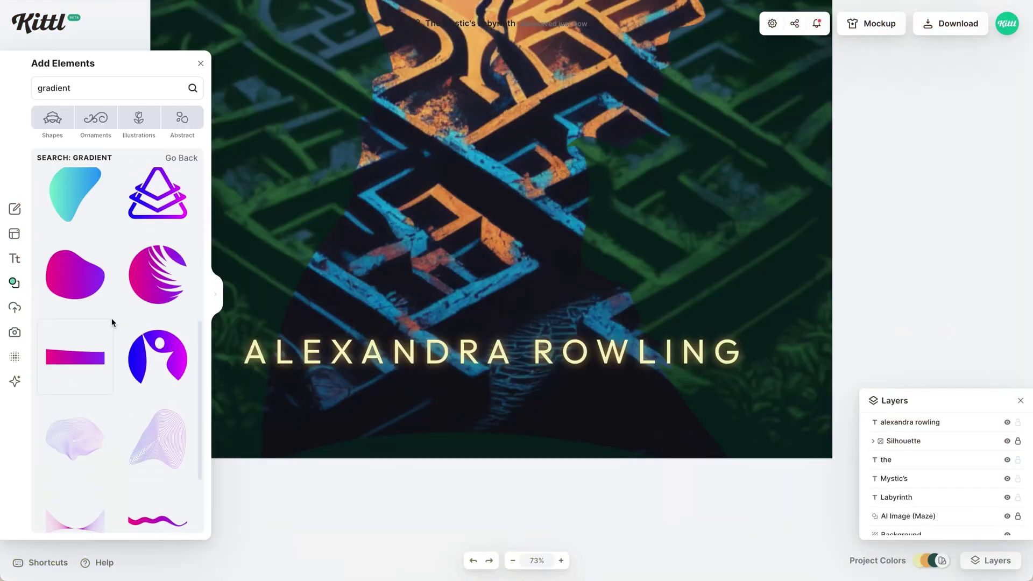
scroll(111, 318, down, 3)
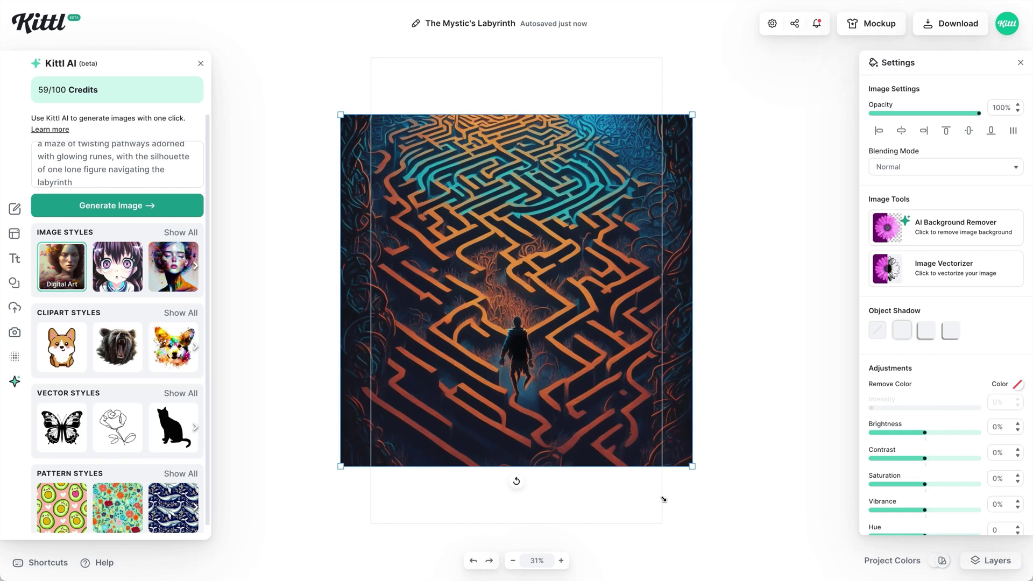
drag(664, 499, 664, 500)
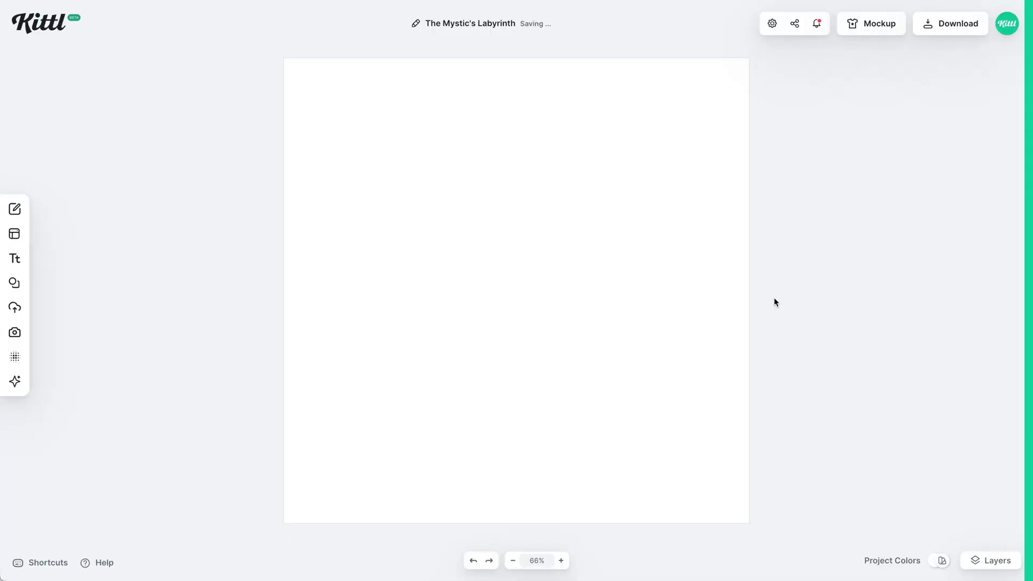
Set a custom artboard size of 1600 by 2560 pixels
click(772, 24)
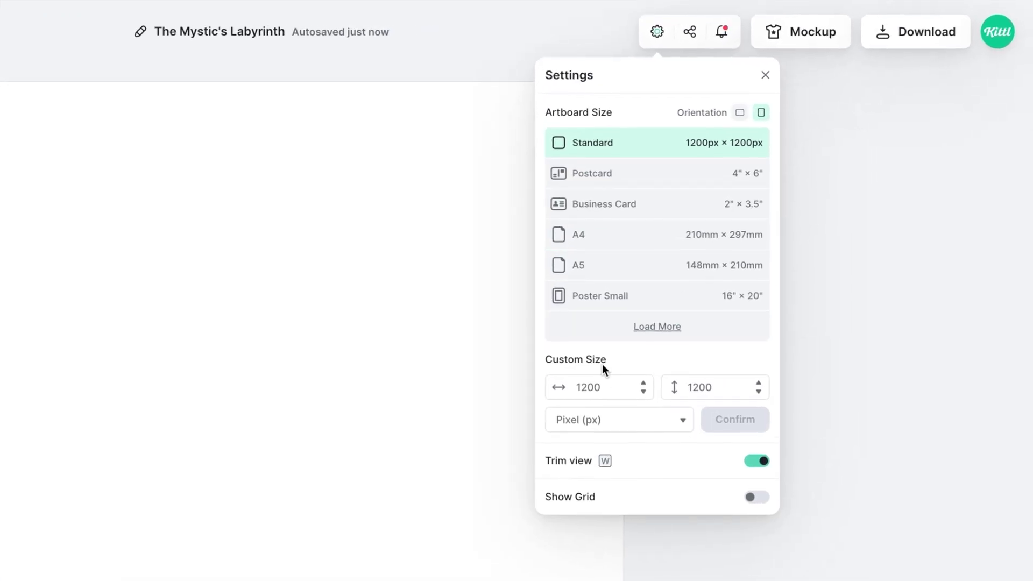
double_click(736, 263)
text(1600)
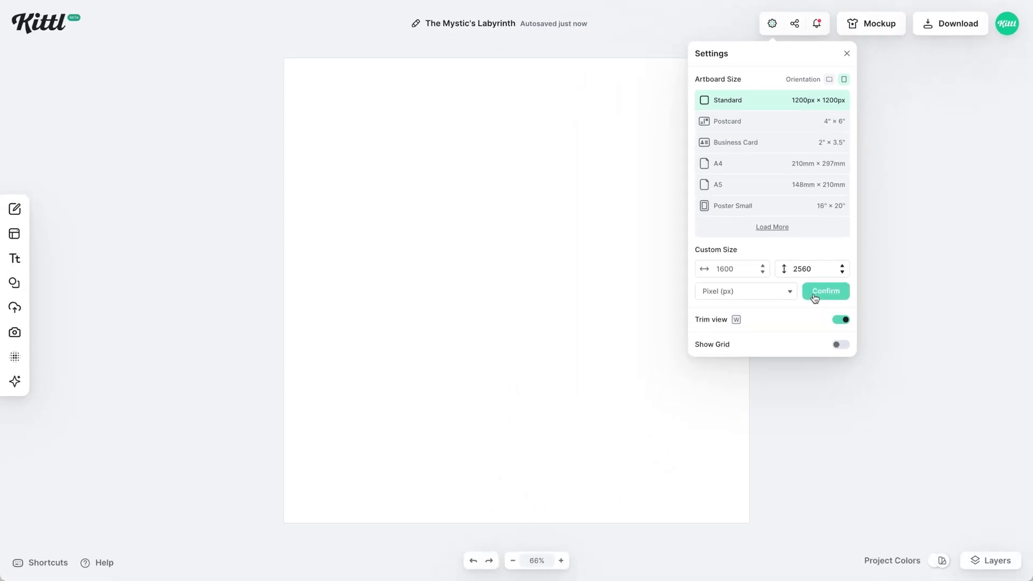
click(718, 425)
click(878, 285)
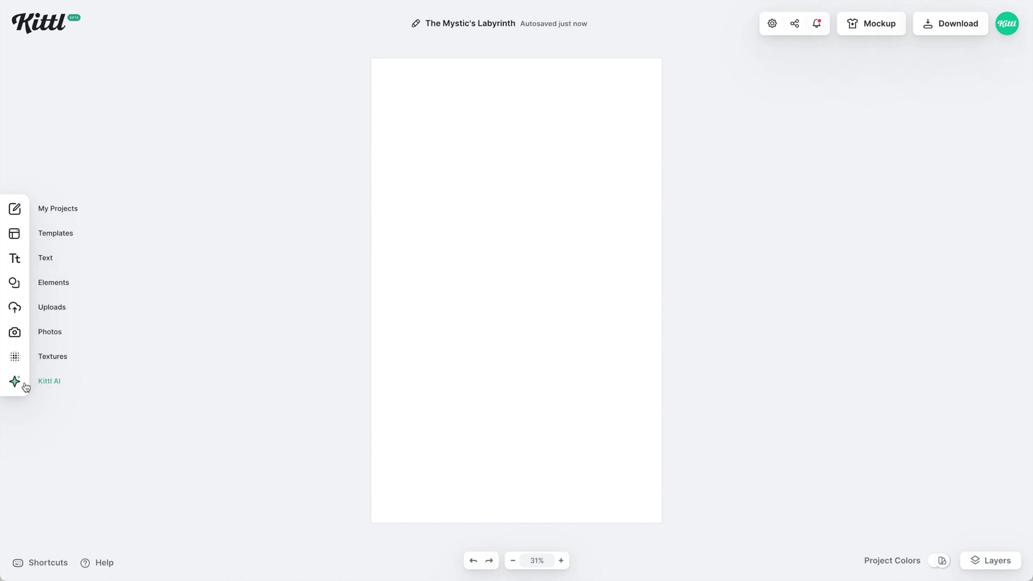
Generate a Digital Art AI image of "a maze of twisting pathways adorned with glowing runes, with the silhouette of one lone figure navigating the labyrinth" and enlarge it
click(15, 381)
text(a maze of twisting pathways adorned with glowing runes, with the silhouette of one lone figure navi)
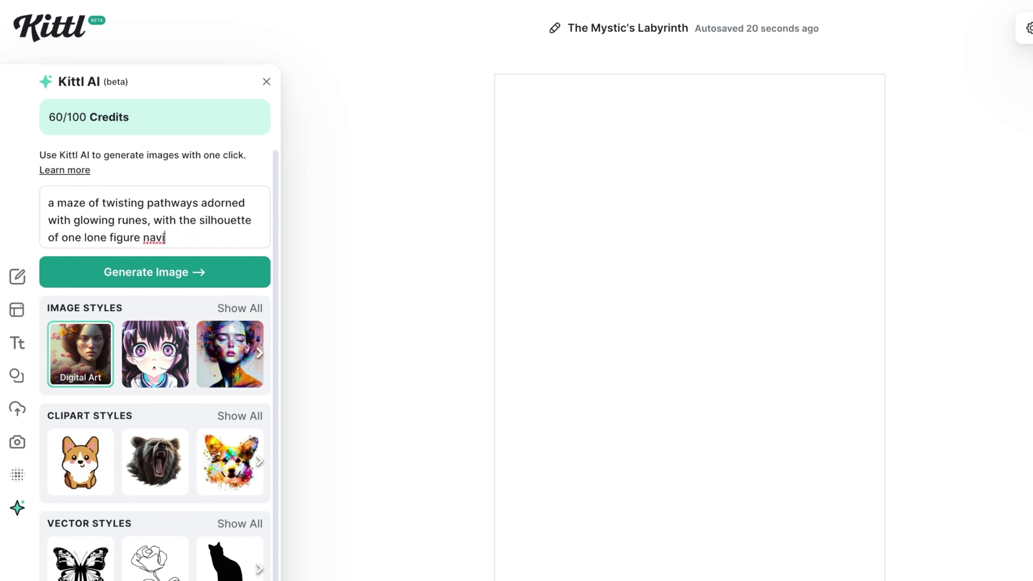
text(rinth)
key(Return)
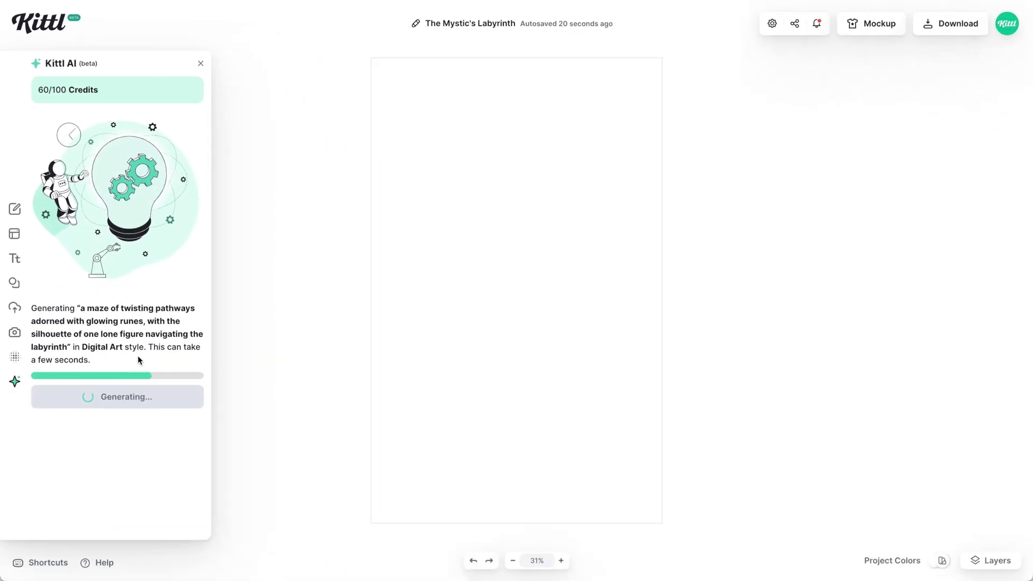
drag(564, 338, 663, 502)
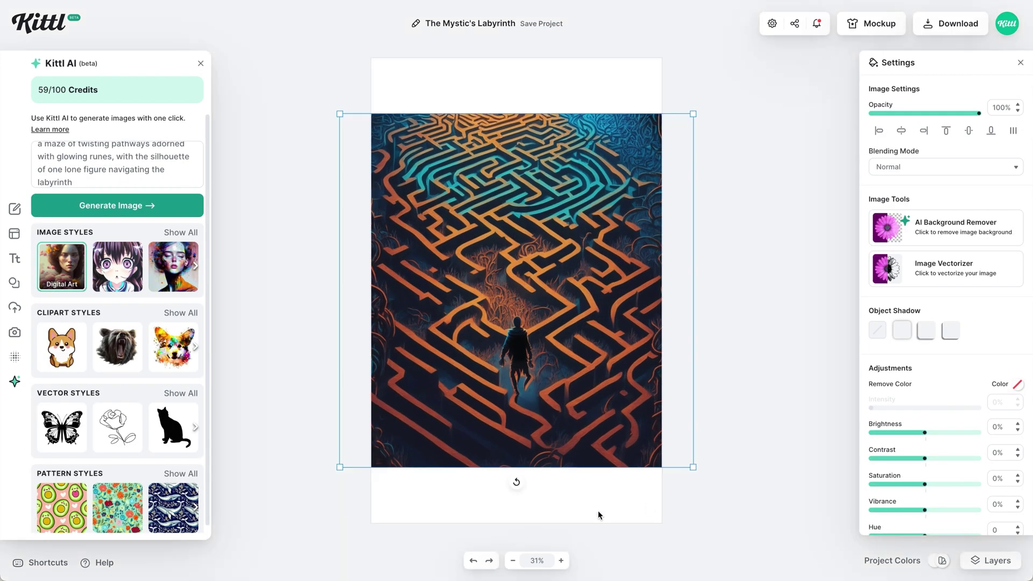
Extend the AI prompt with "in the center, surrounded by vines on both sides, nighttime scene" and generate a new image
click(109, 182)
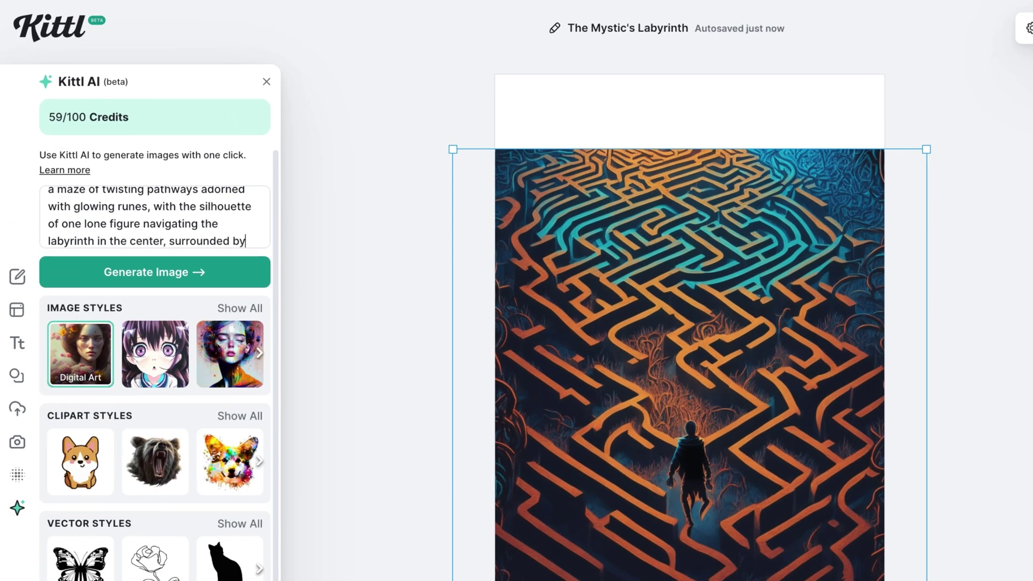
text(vines on both sides, nighttime scene)
click(154, 272)
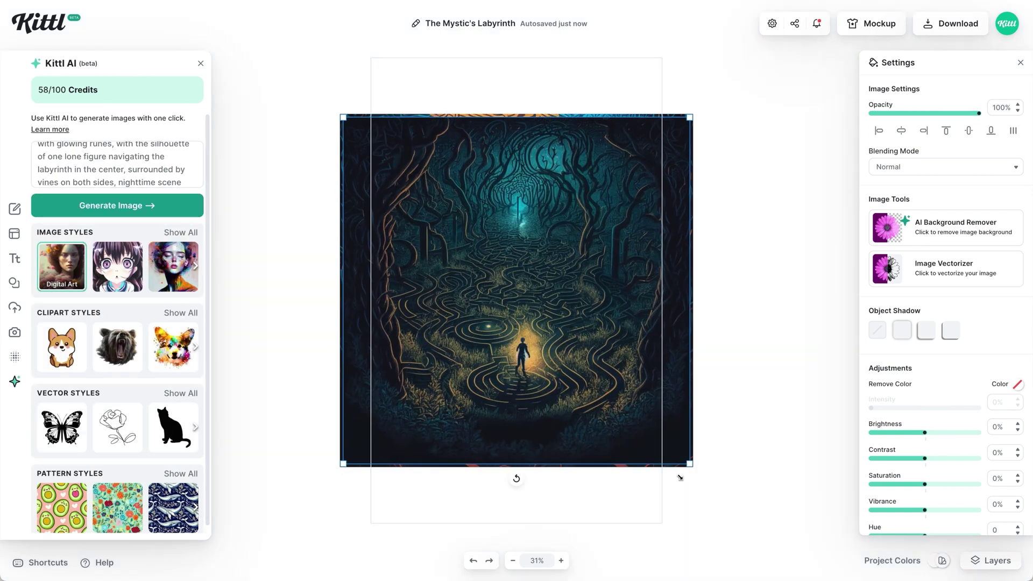
Generate another image from the same prompt and delete the two earlier AI images from the artboard
click(185, 206)
drag(413, 90, 406, 215)
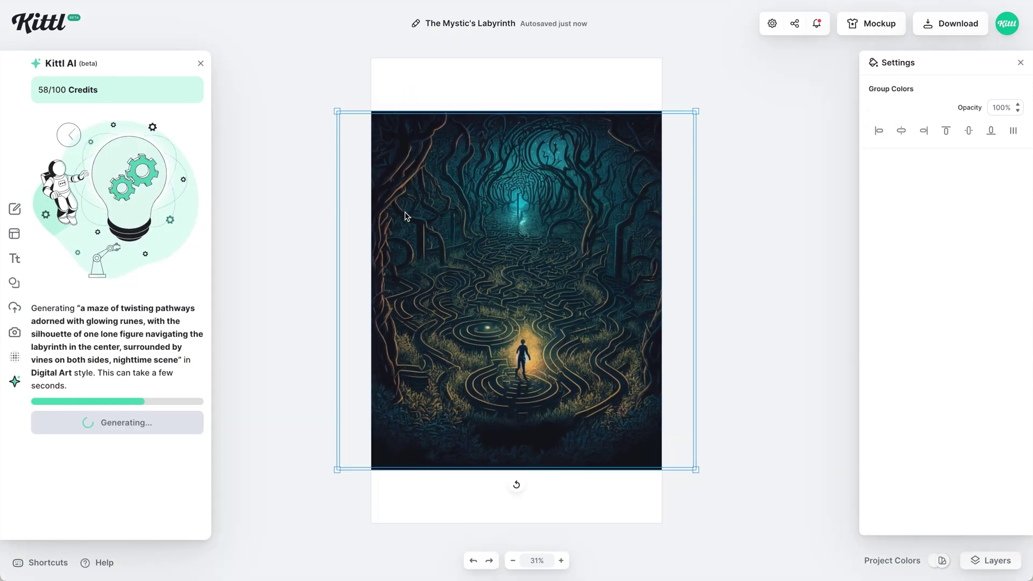
key(Delete)
Enlarge the new maze image to cover the whole artboard and check its overhang by switching trim view off and on
click(399, 221)
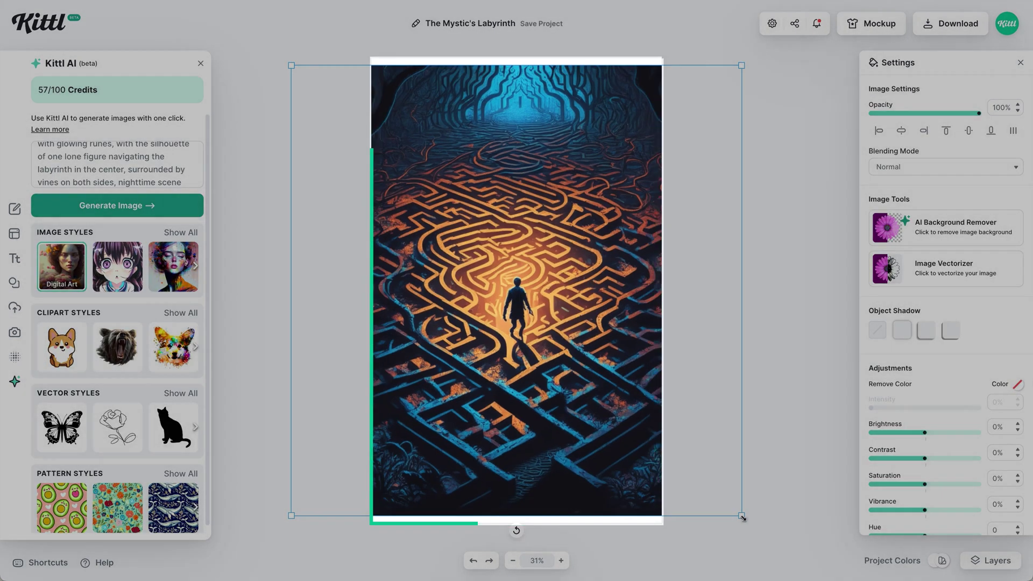
drag(742, 515, 749, 526)
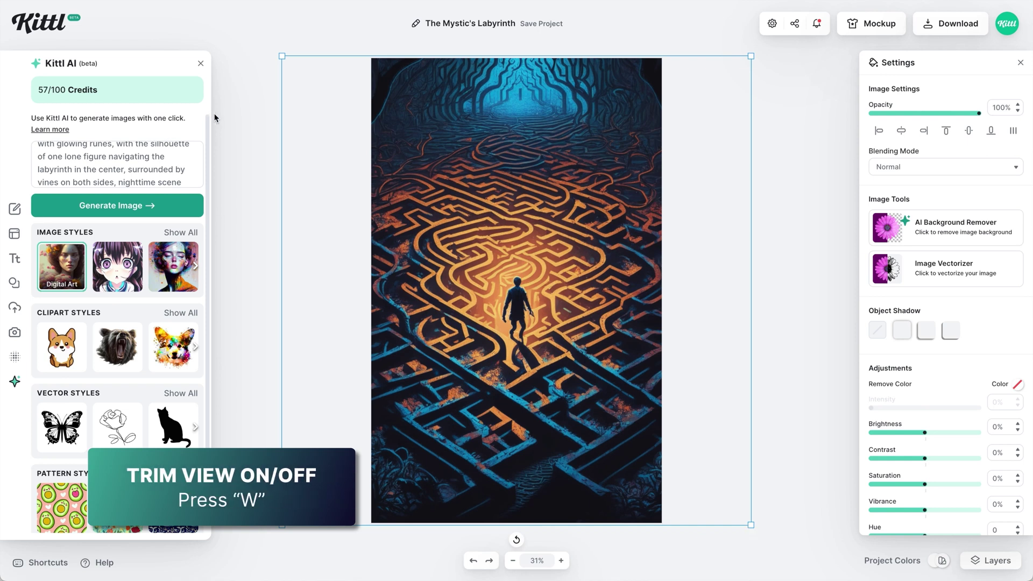
key(w)
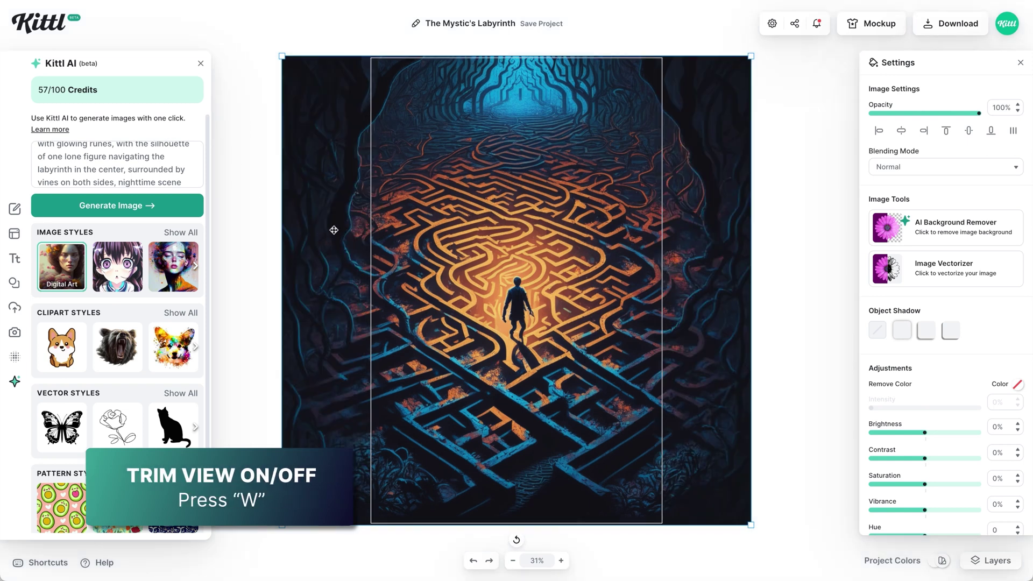
key(w)
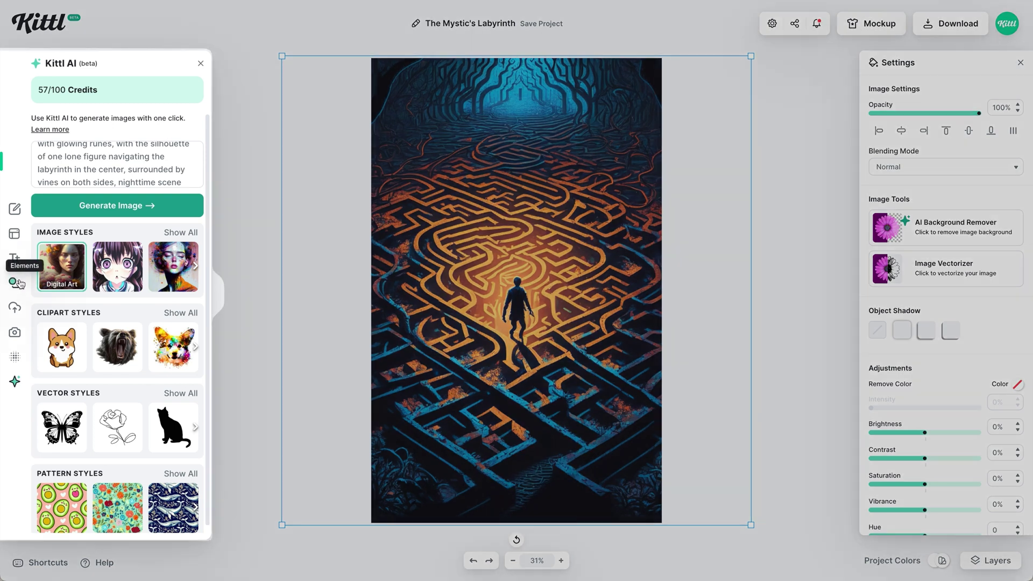
Browse the mask shapes in the elements library and add the man in a top hat silhouette to the artboard
click(15, 283)
click(184, 339)
scroll(169, 373, down, 10)
scroll(169, 374, down, 20)
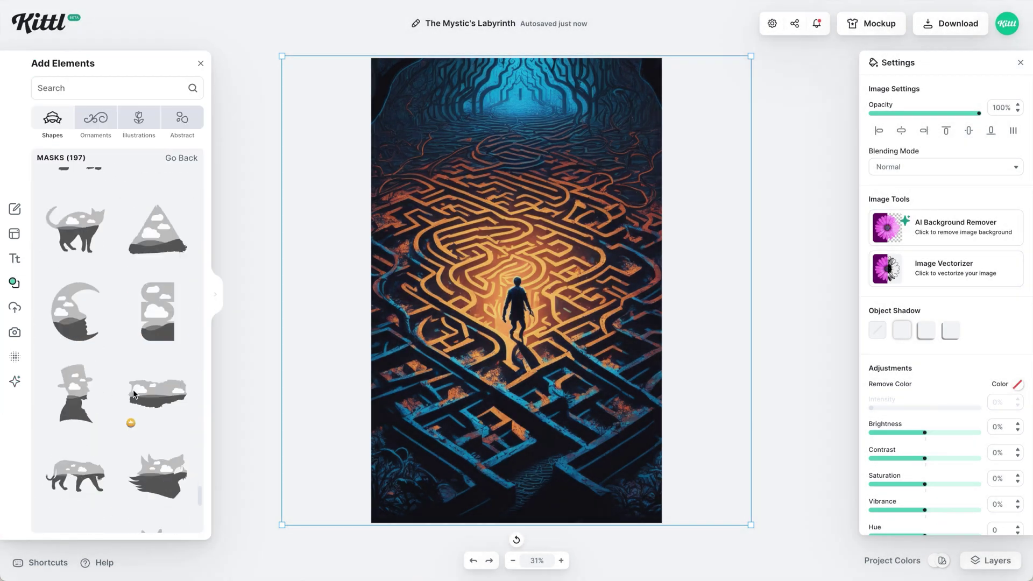
click(76, 361)
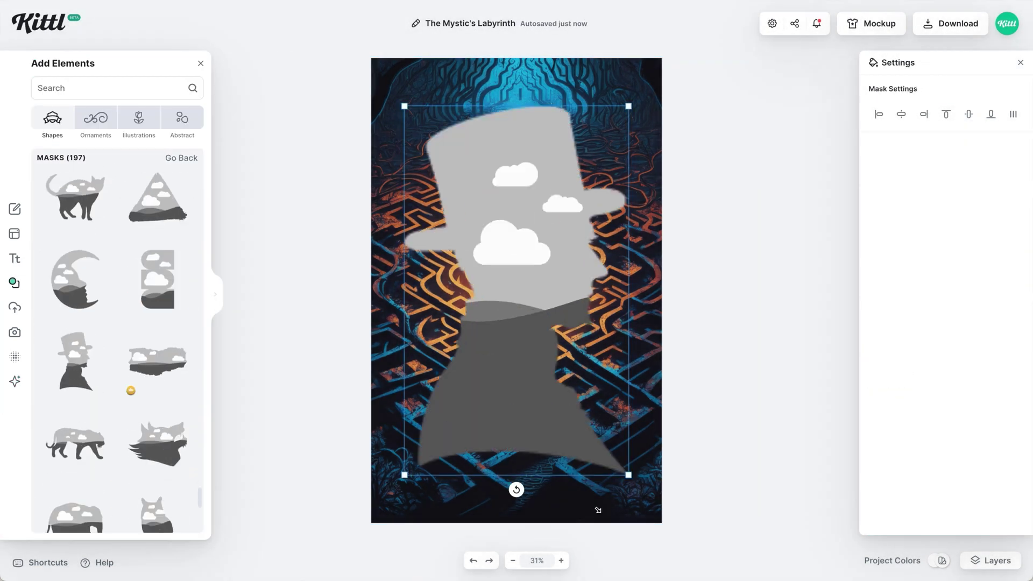
Enlarge the top-hat silhouette mask and centre it horizontally with its base at the artboard's lower edge
drag(598, 510, 605, 518)
drag(543, 355, 543, 413)
drag(634, 154, 649, 180)
drag(503, 203, 503, 207)
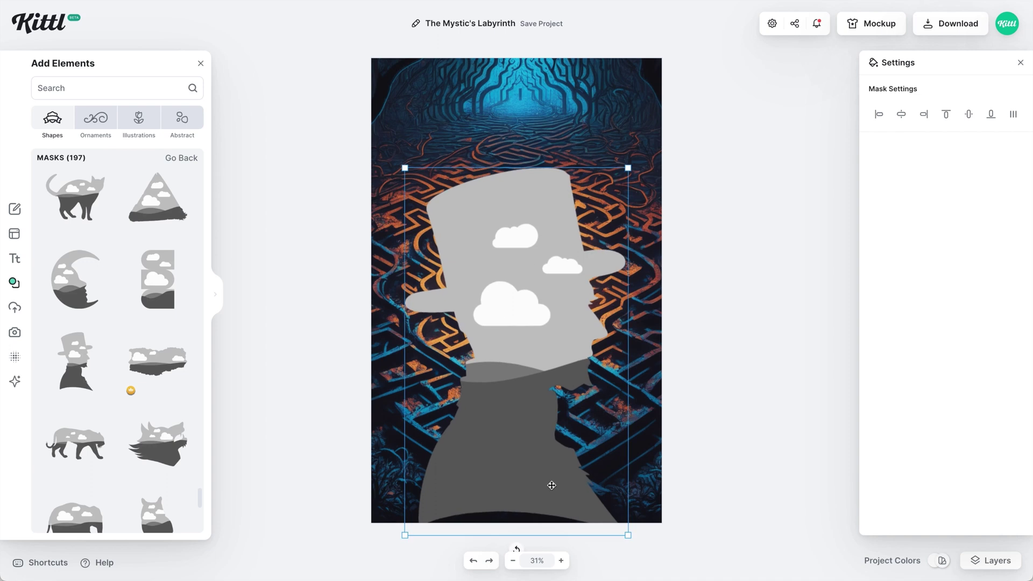
Show the layer list and place a duplicate of the maze image inside the silhouette mask
click(990, 561)
click(919, 443)
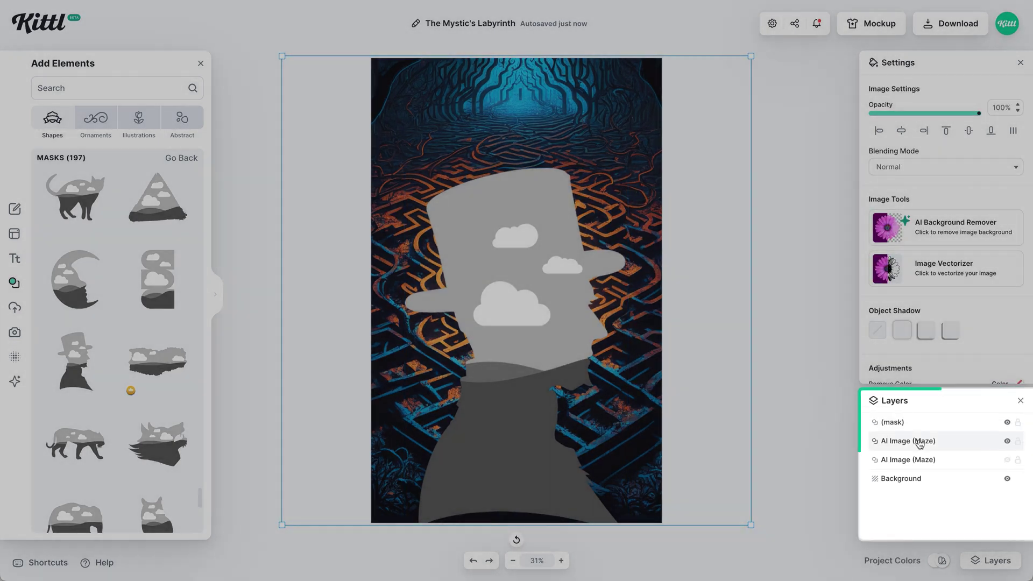
key(ctrl+v)
drag(627, 389, 525, 309)
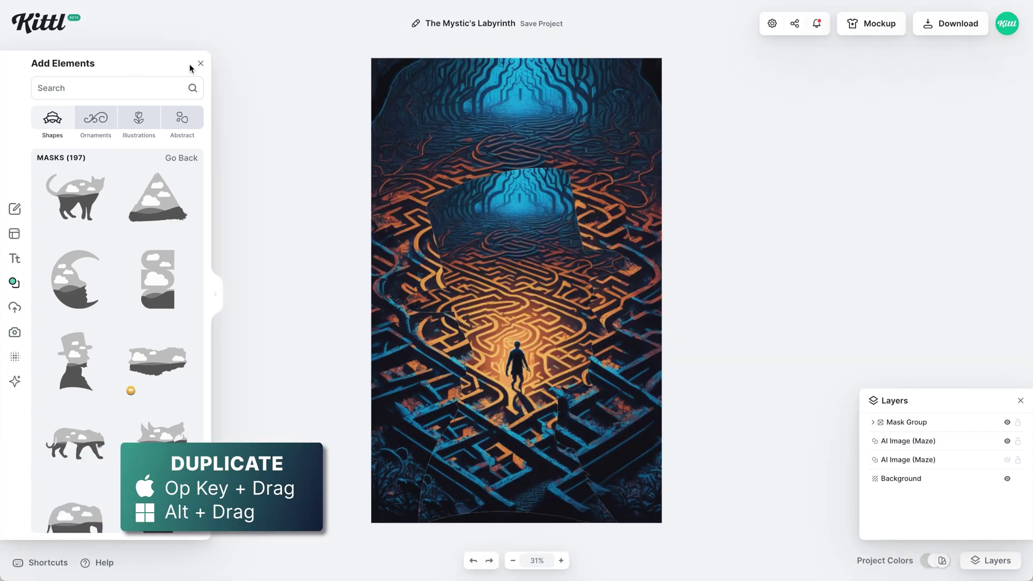
click(200, 63)
Resize and align the maze image inside the mask group so it matches the background maze, then restore the trimmed view
click(542, 354)
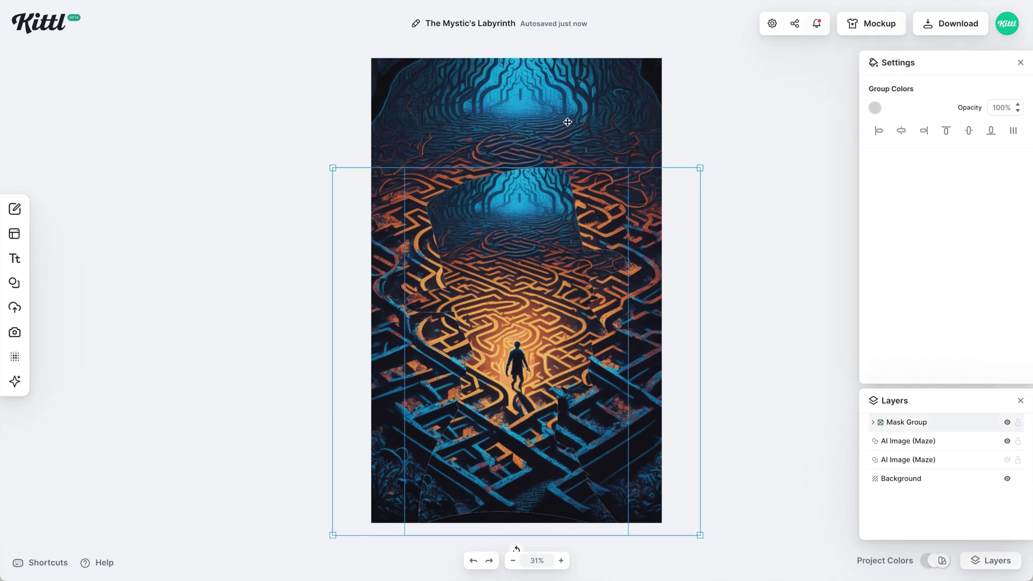
double_click(525, 286)
drag(701, 176, 747, 114)
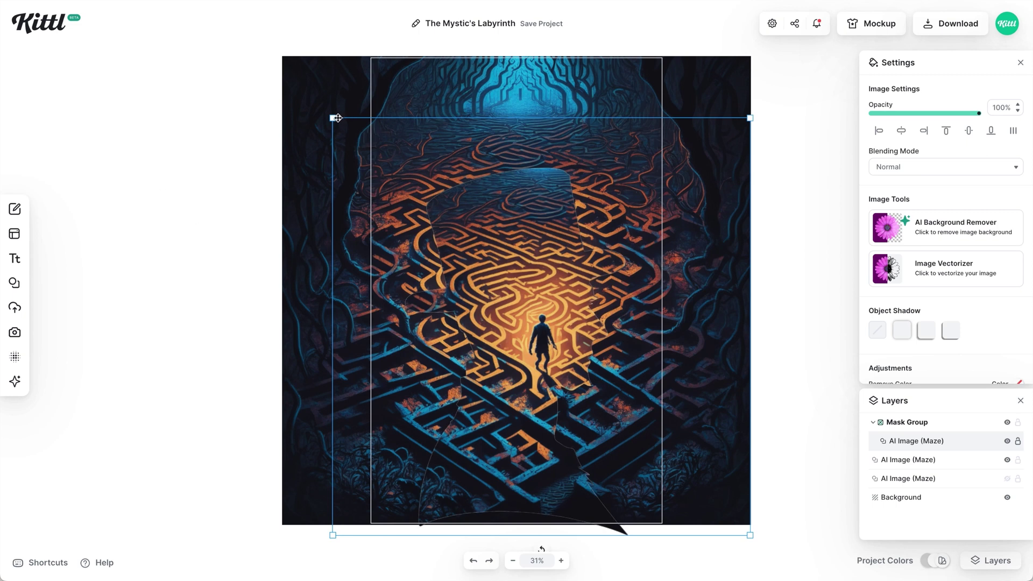
drag(332, 118, 274, 75)
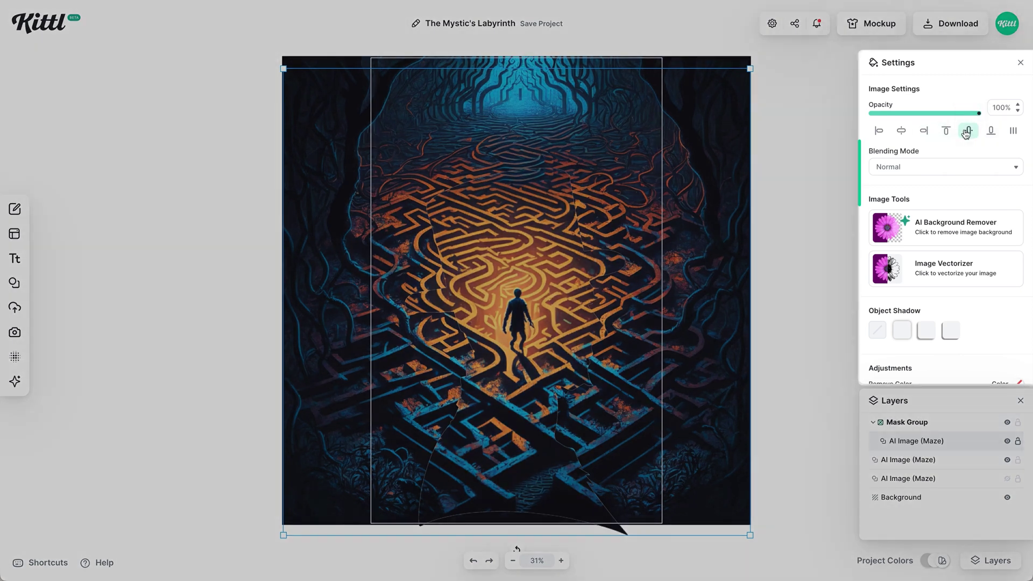
click(962, 132)
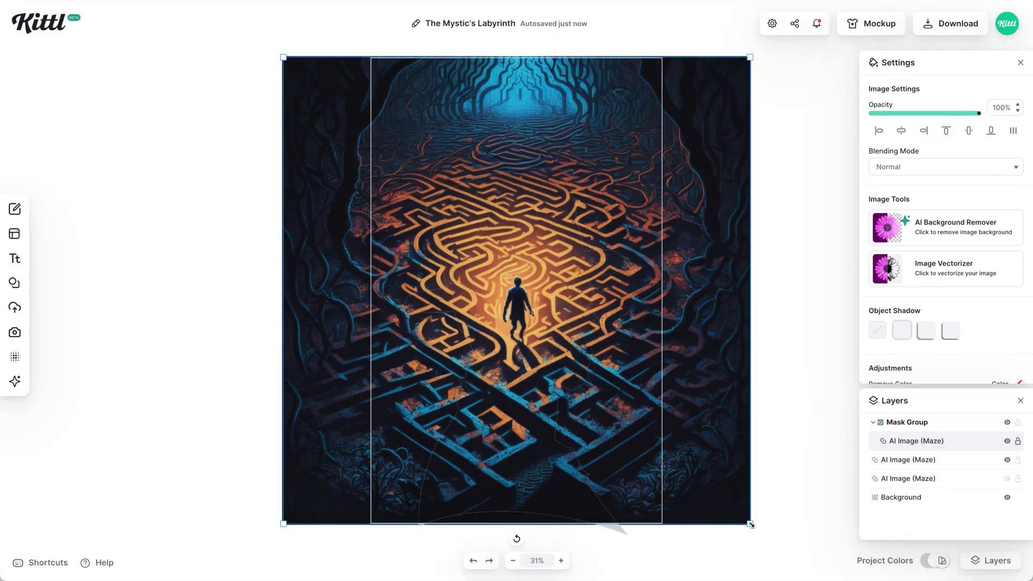
drag(752, 525, 752, 526)
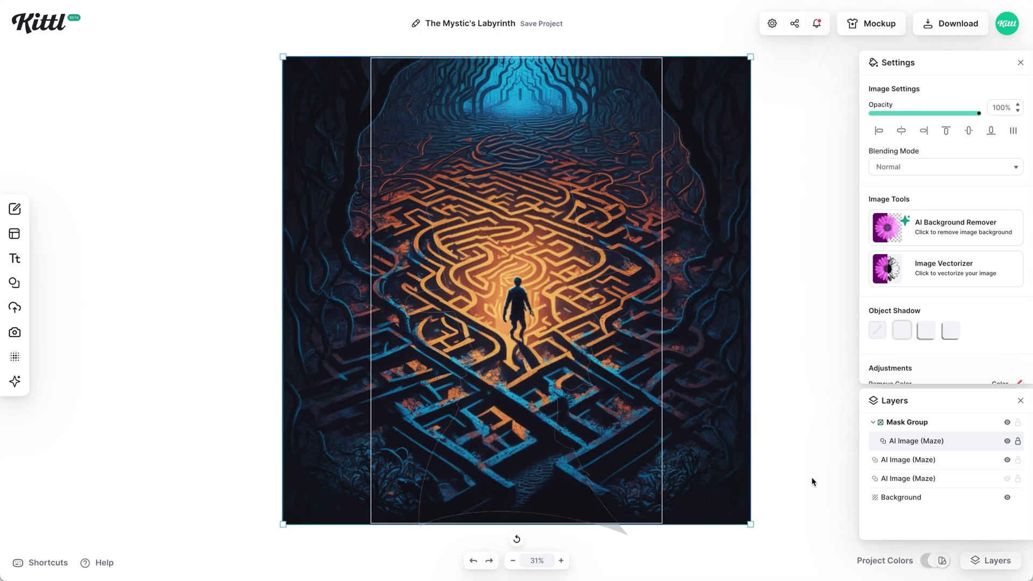
key(w)
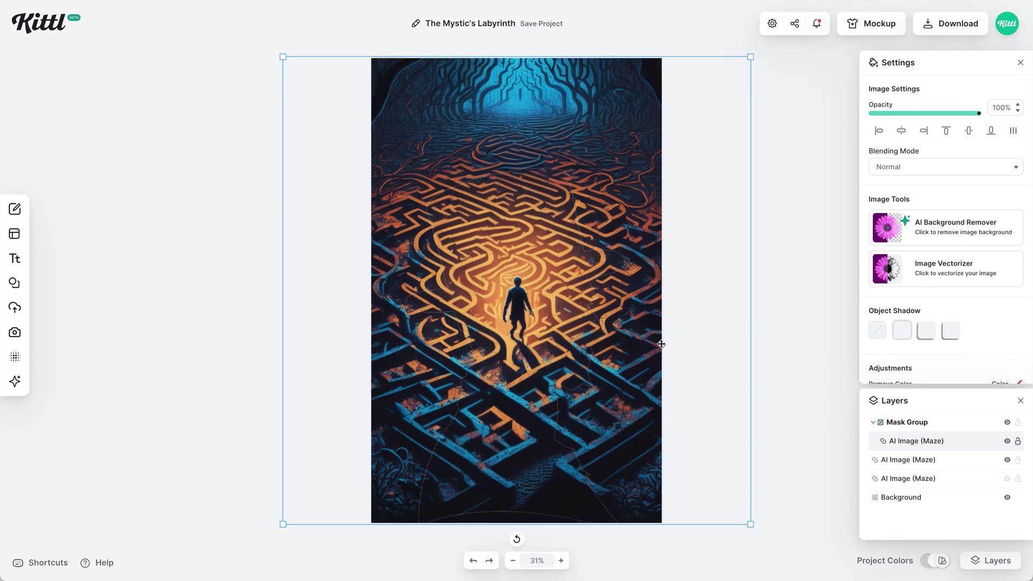
Remove the grey fill colour from the mask group
click(908, 422)
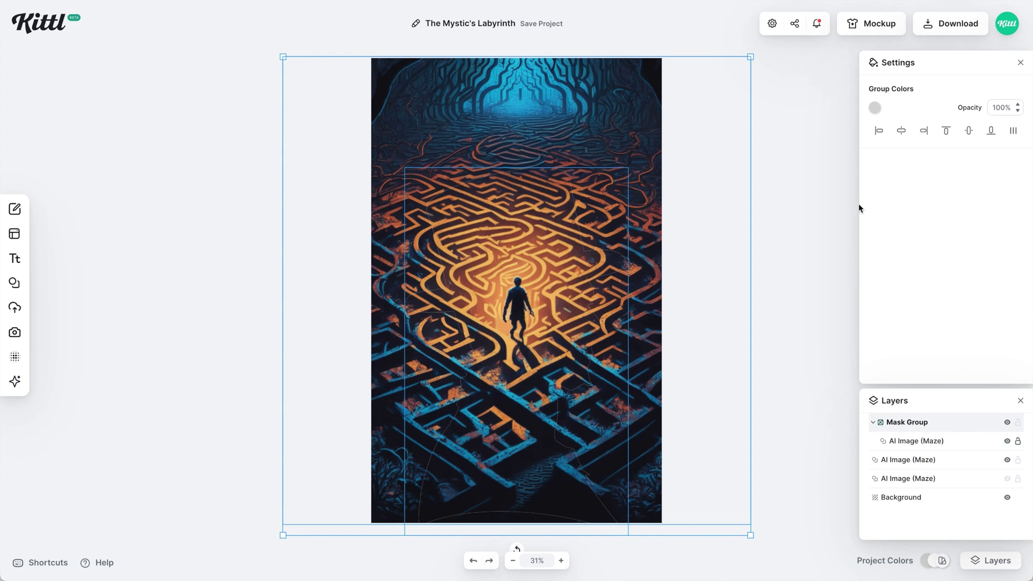
click(872, 110)
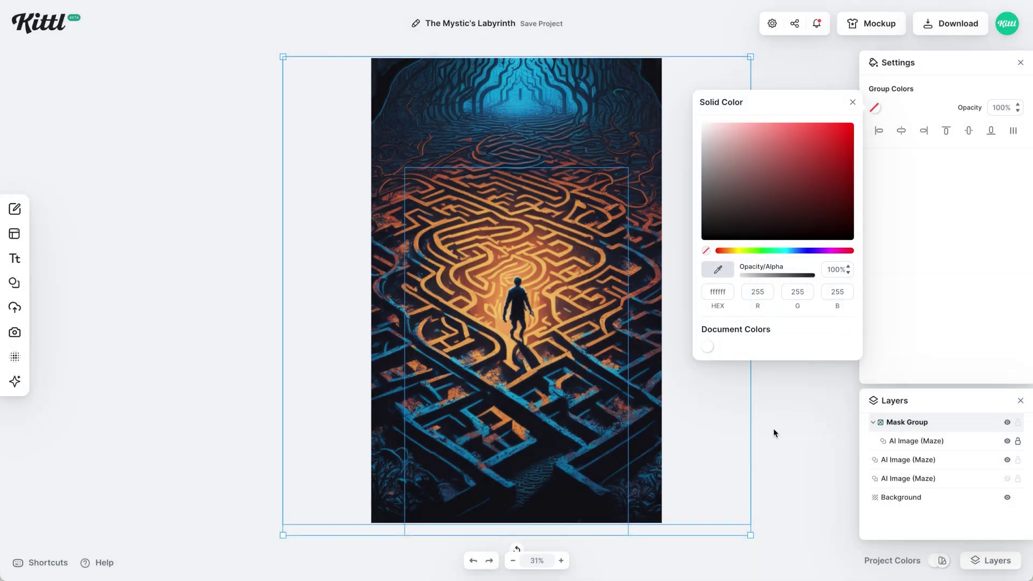
click(773, 430)
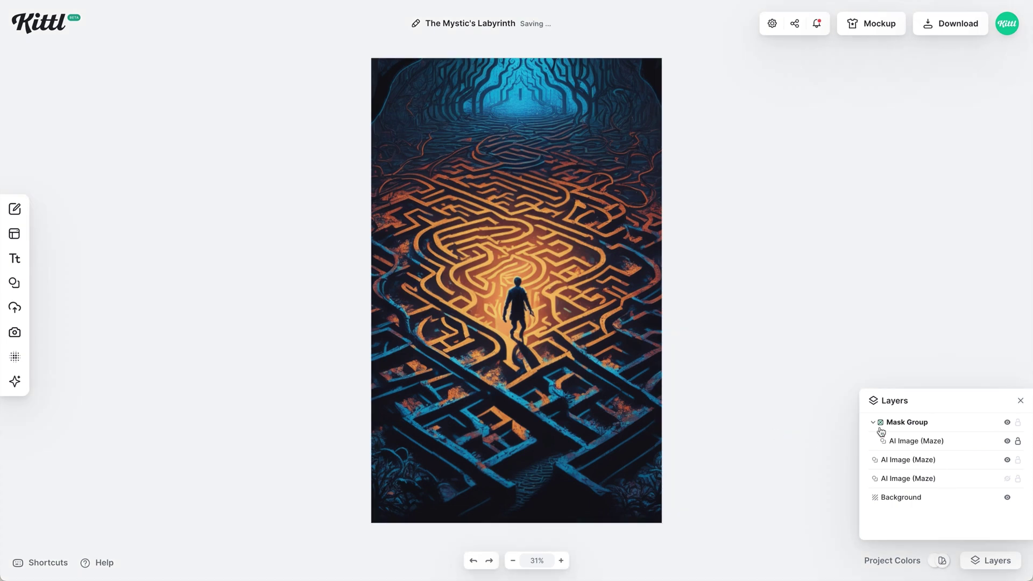
Rename the collapsed mask group as Silhouette and delete the hidden AI Image (Maze) layer
click(873, 423)
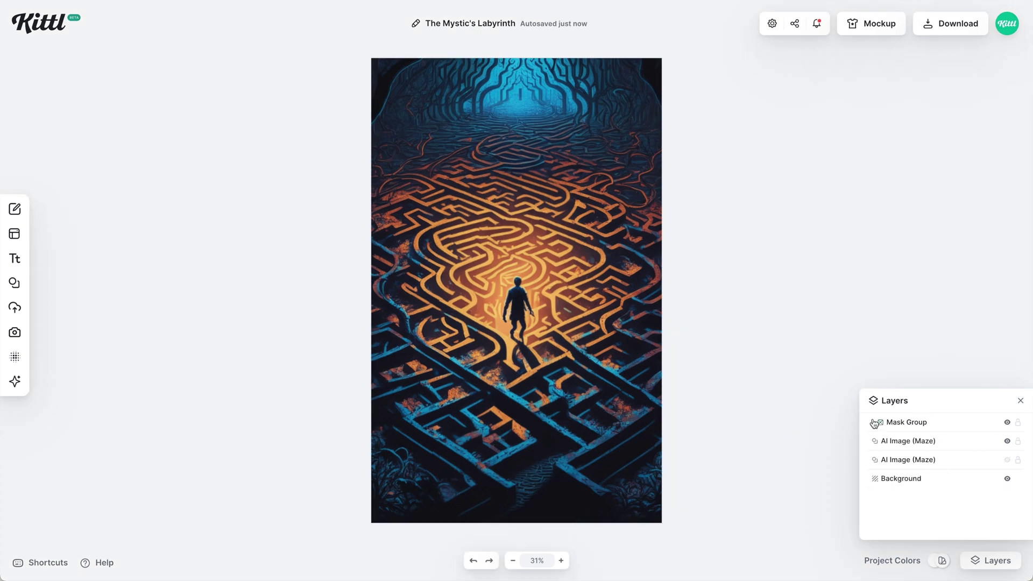
double_click(900, 426)
text(Silhouette)
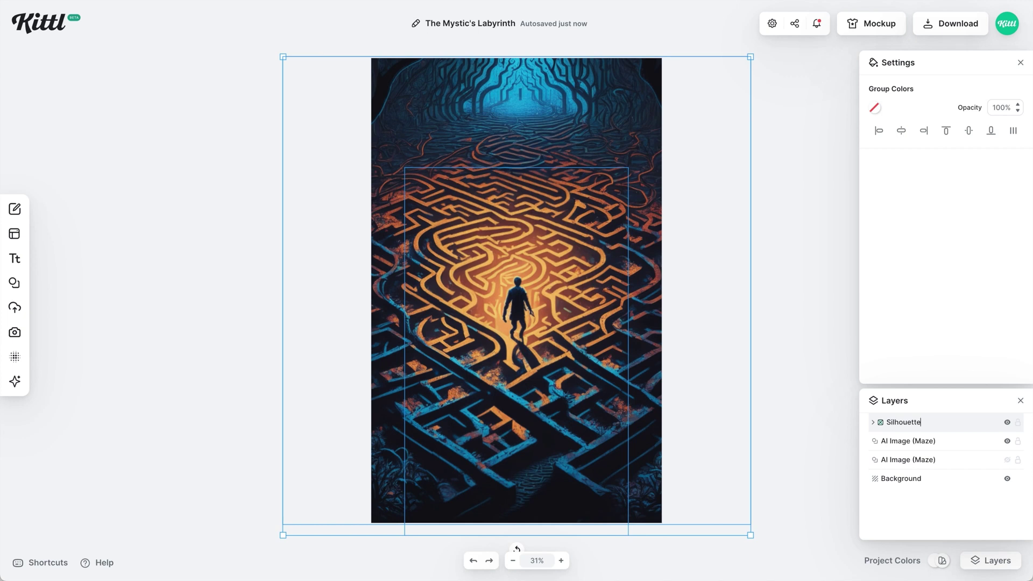
click(932, 460)
key(Delete)
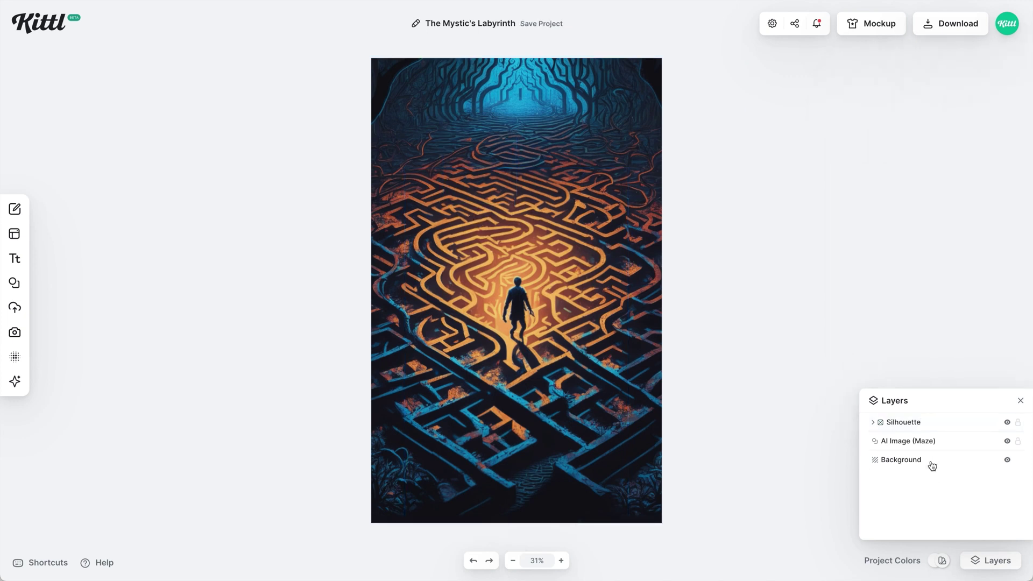
Set the background AI Image (Maze) layer to 100% opacity with the Soft Light blending mode
click(940, 447)
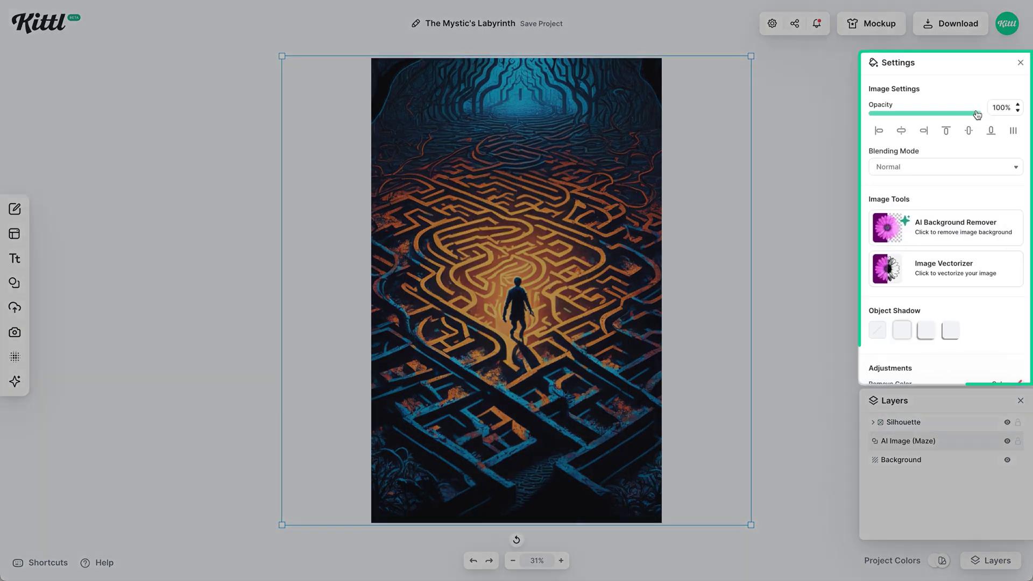
drag(977, 115, 1016, 119)
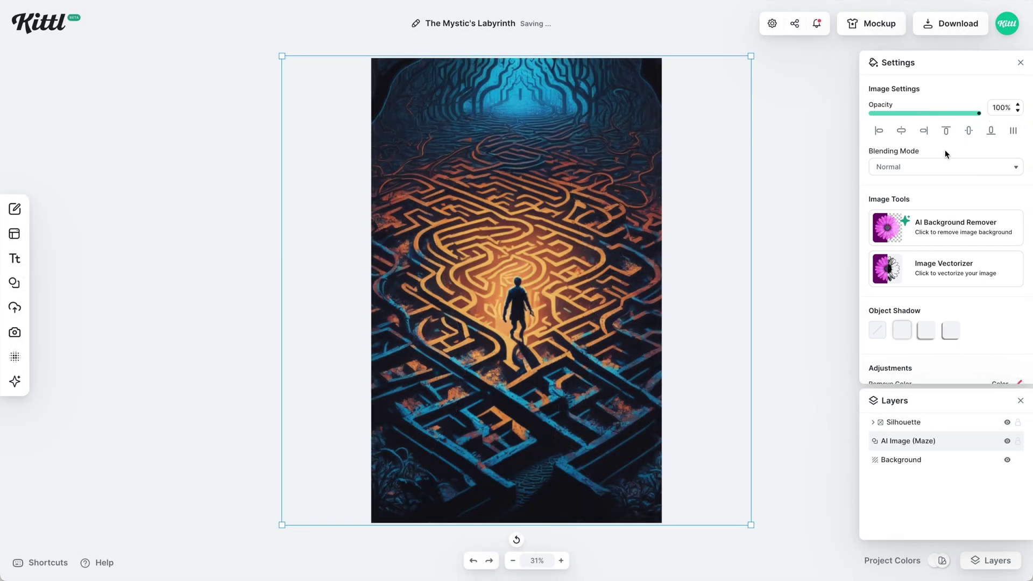
click(952, 167)
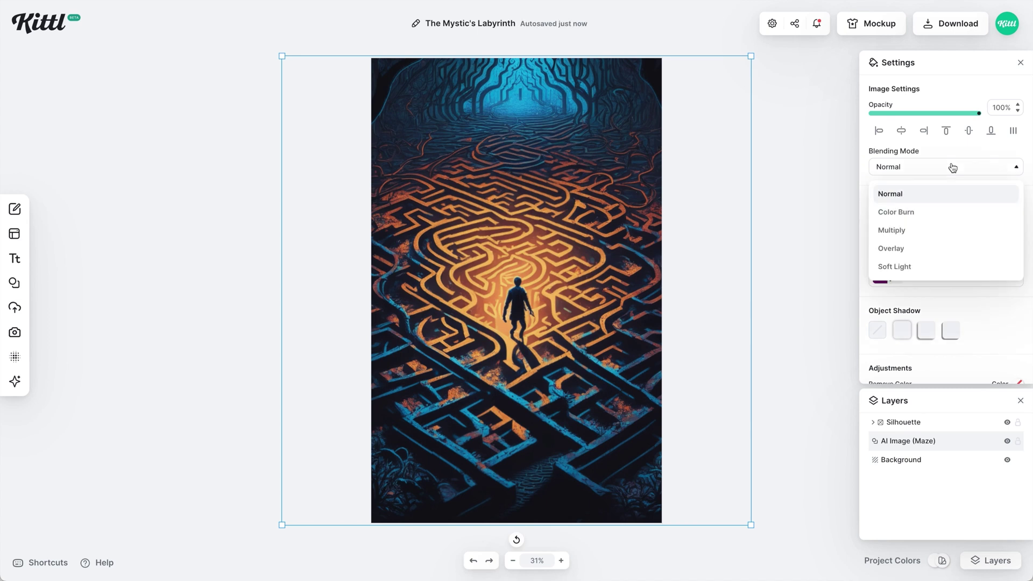
click(905, 267)
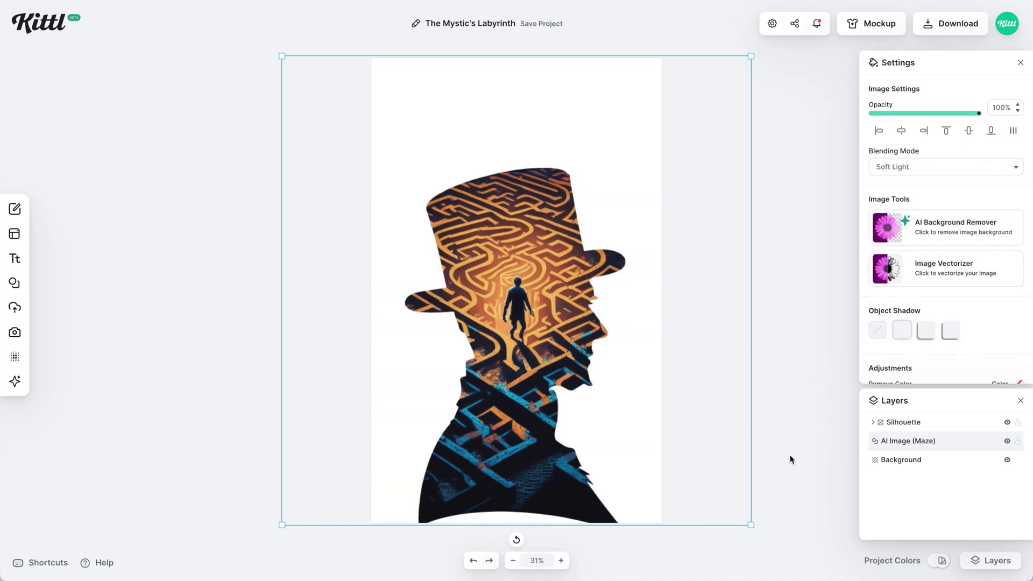
Set the artboard's background to a dark green solid colour
click(919, 561)
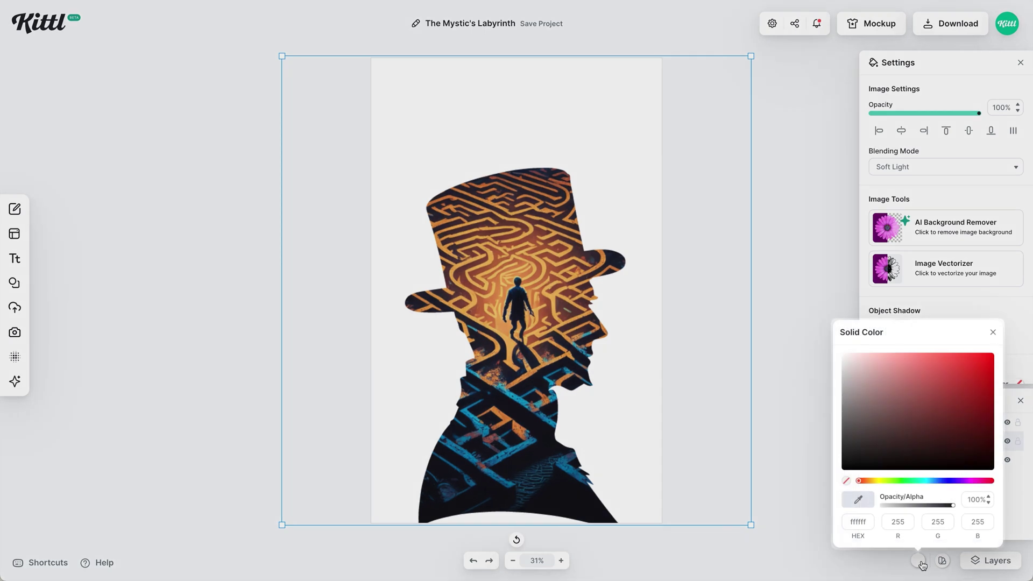
drag(931, 481, 932, 482)
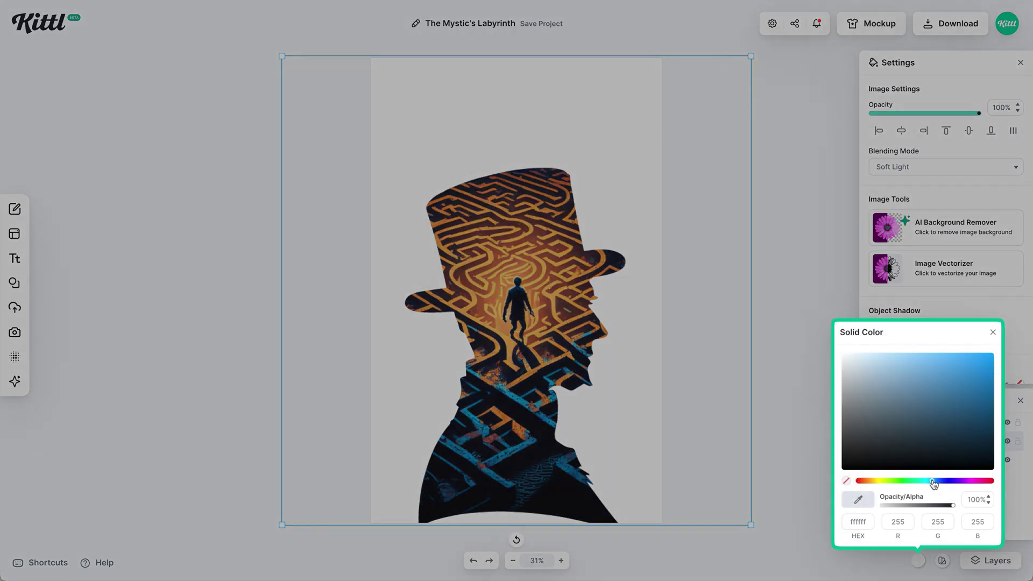
click(943, 435)
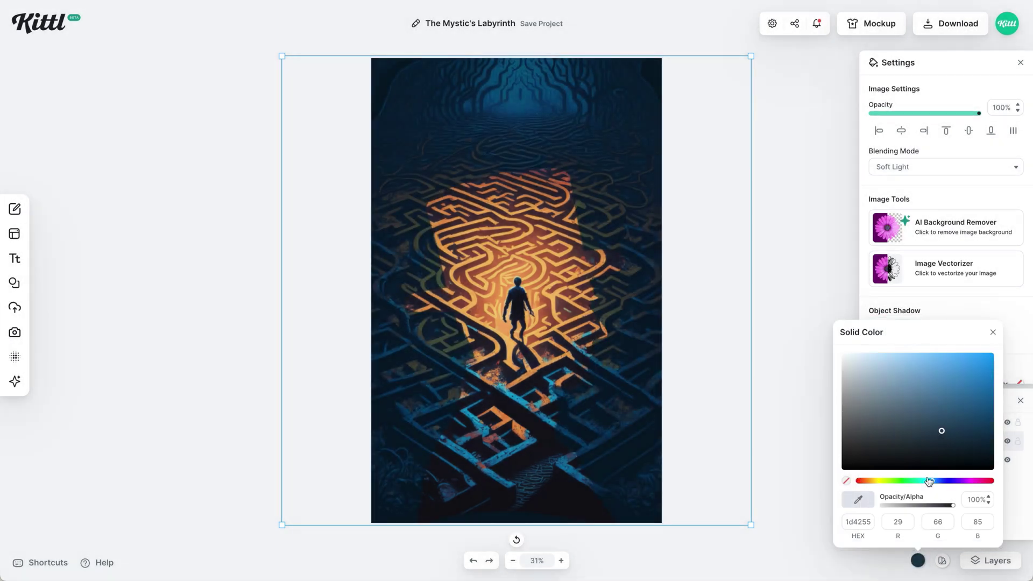
drag(929, 481, 926, 482)
drag(941, 432, 927, 428)
click(993, 332)
click(1020, 400)
Adjust the background maze image to brightness -21%, contrast -2%, saturation -58%, vibrance 42% and hue -71
scroll(951, 350, down, 3)
drag(924, 363, 917, 338)
drag(925, 390, 948, 389)
drag(924, 415, 926, 441)
drag(915, 312, 914, 315)
Add a new text object to the cover and give it the pale yellow fill f6f3bc
key(t)
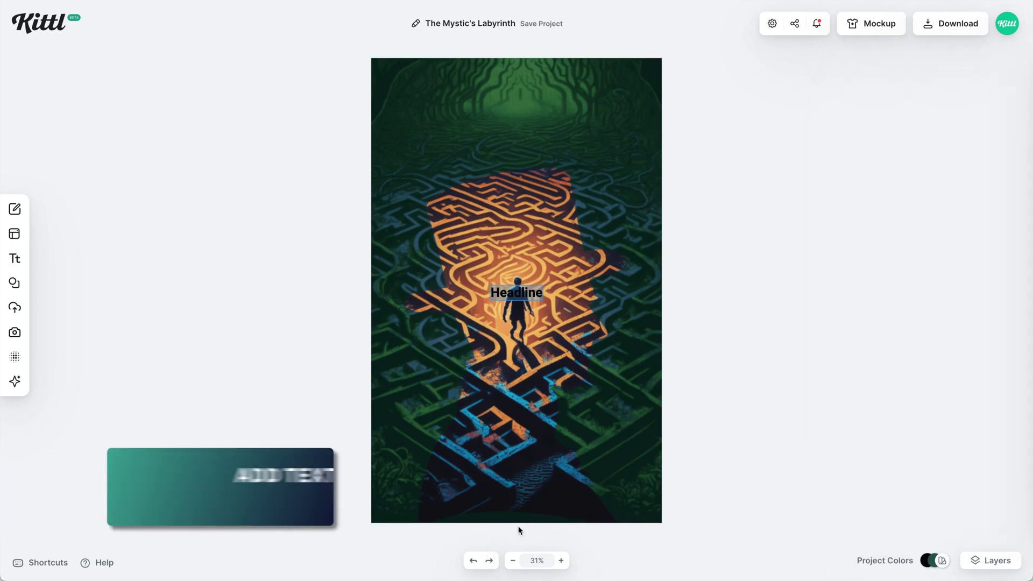
click(874, 108)
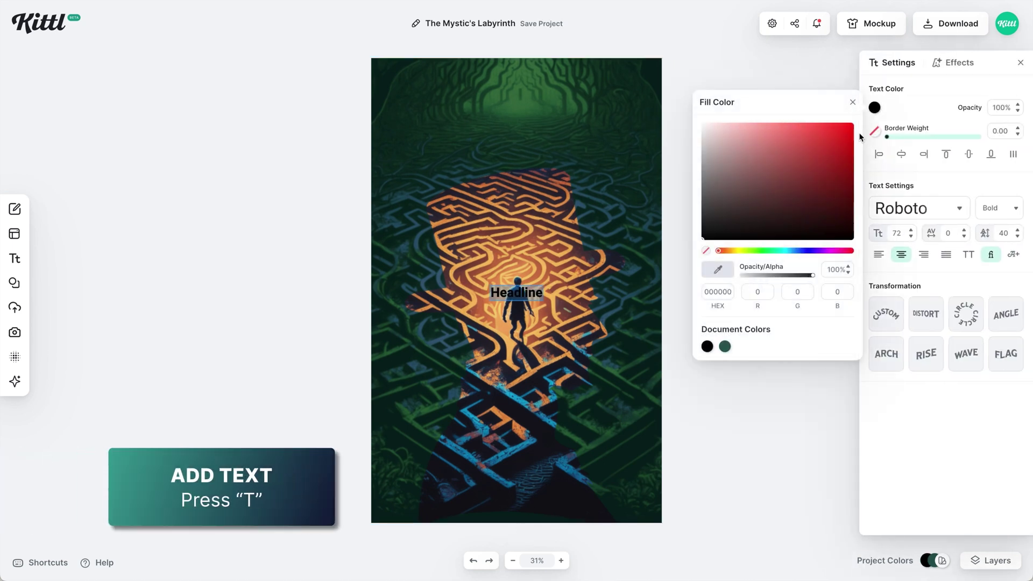
click(740, 251)
click(737, 128)
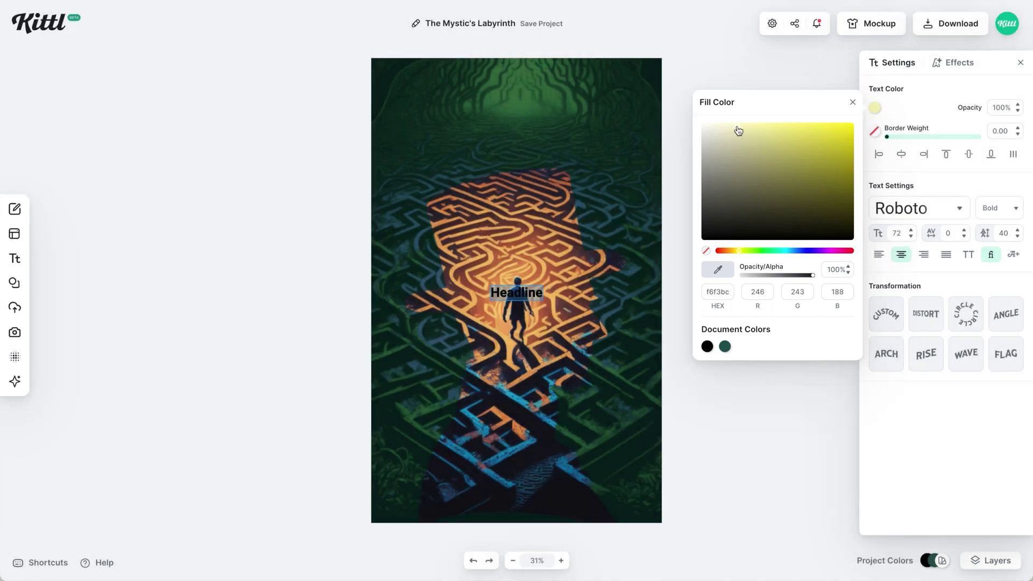
Enlarge the headline near the cover's top edge, replace its text with Labyrinth and widen its box to fit one line
click(543, 300)
drag(543, 298, 572, 138)
text(Labyrinth)
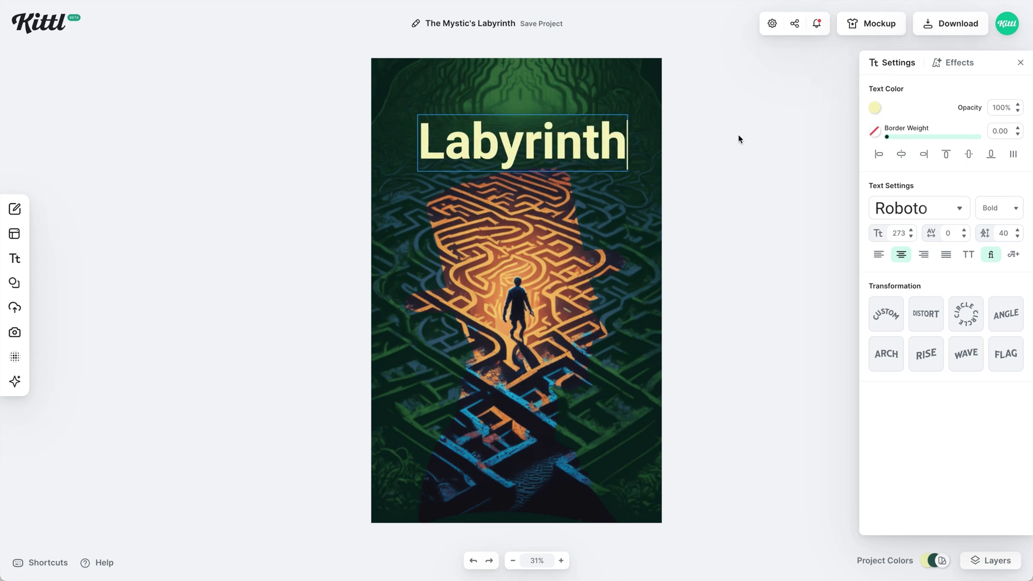
key(Escape)
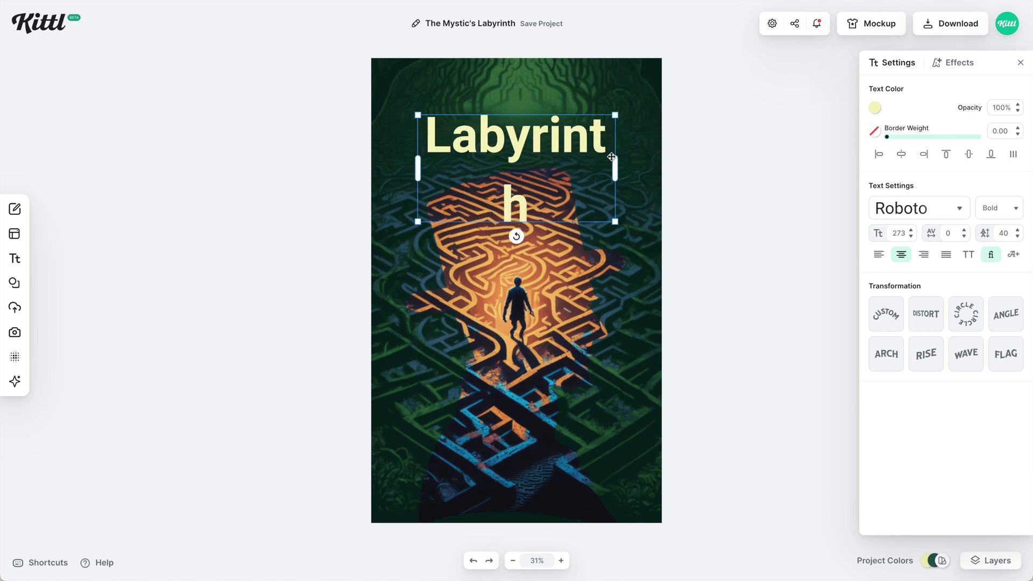
drag(617, 163, 640, 164)
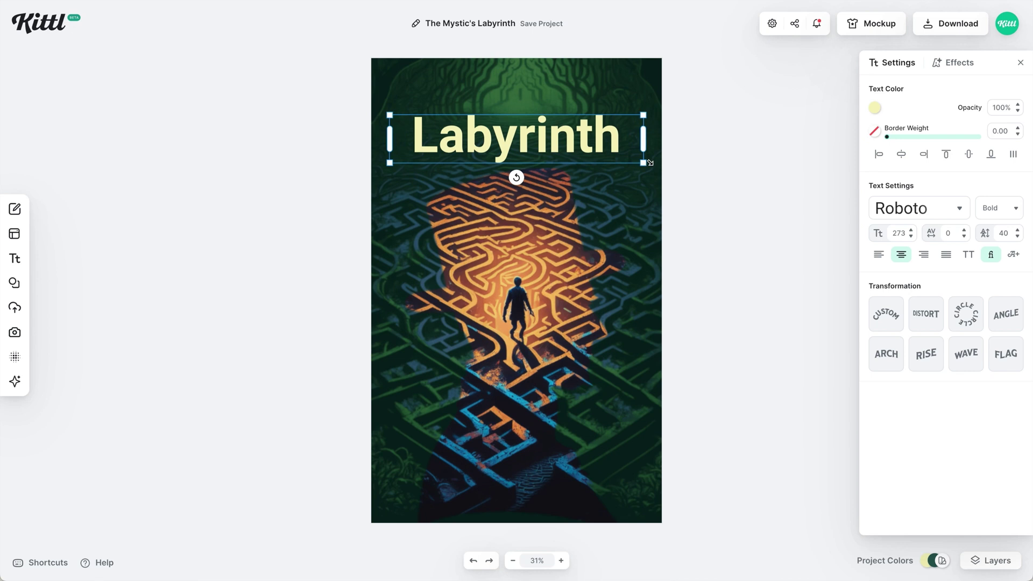
Set the Labyrinth title in the Gazetteer typeface with all capitals
click(885, 211)
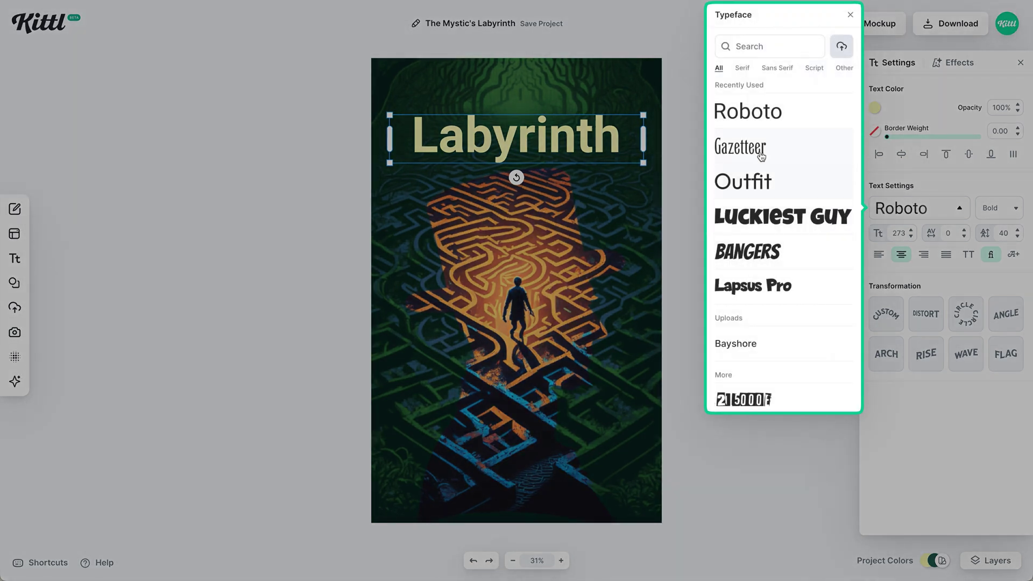
click(761, 155)
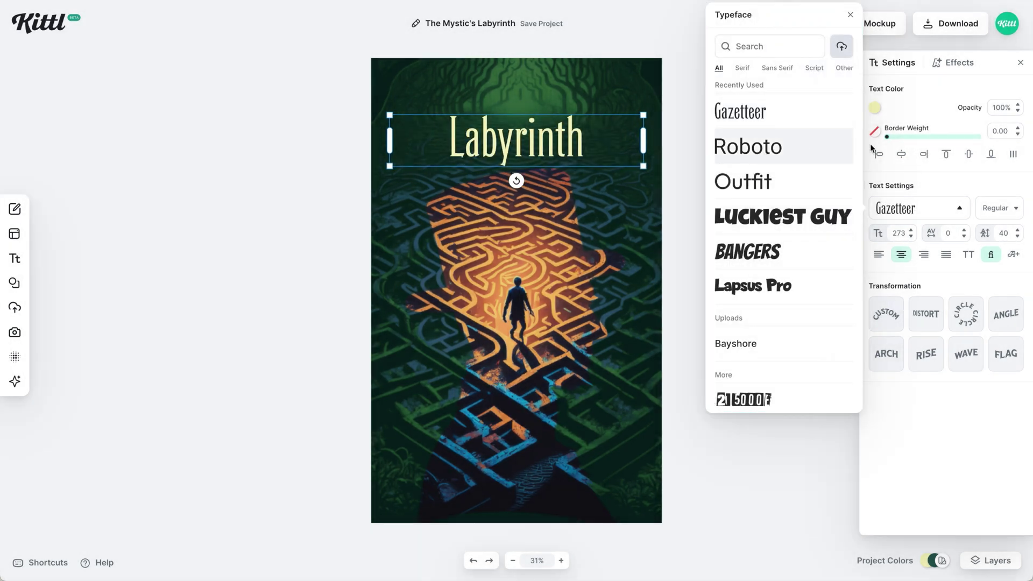
click(969, 258)
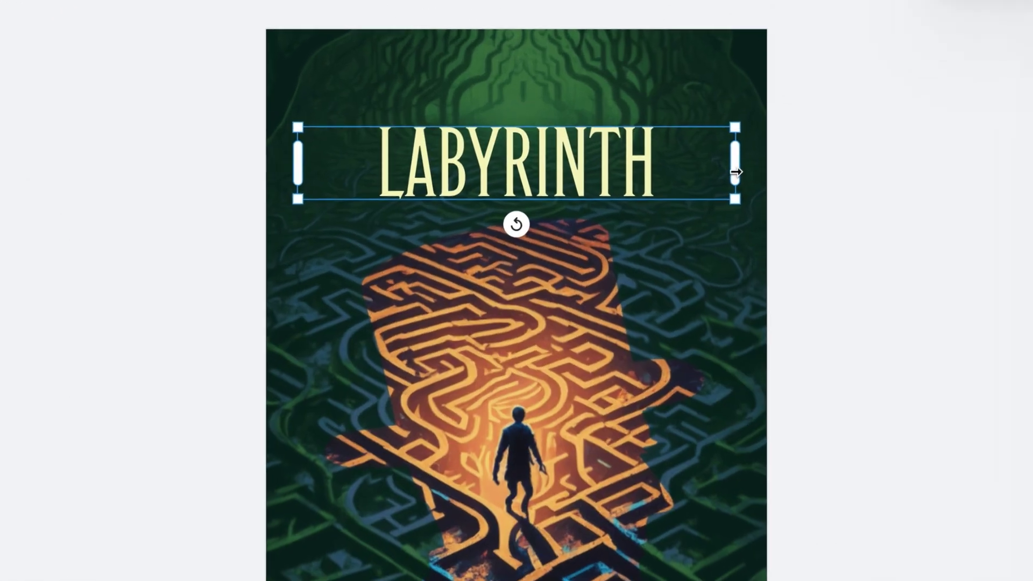
Scale the Labyrinth title up to font size 397 and set its letter spacing to -20
drag(644, 141, 616, 141)
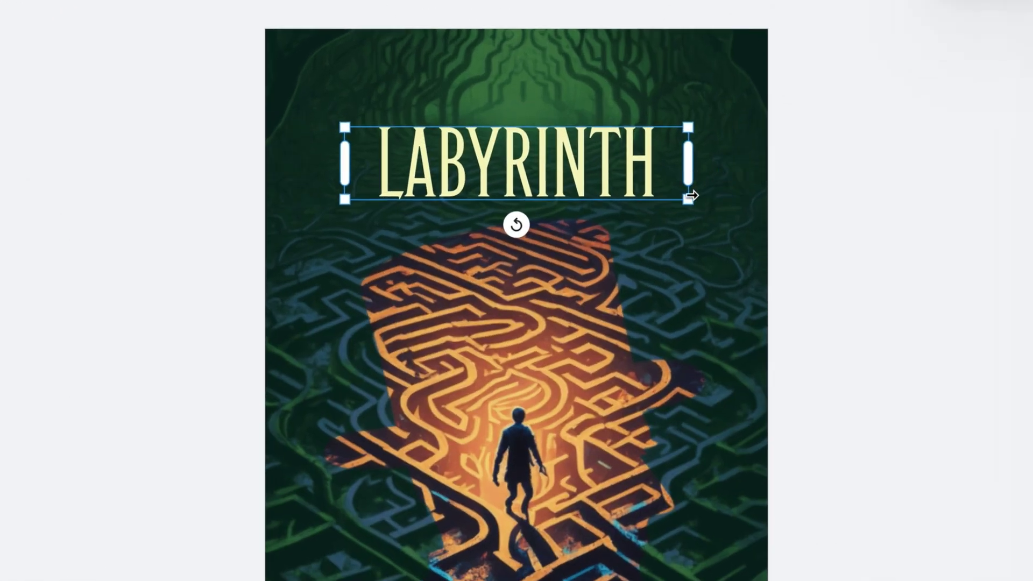
drag(695, 202, 752, 230)
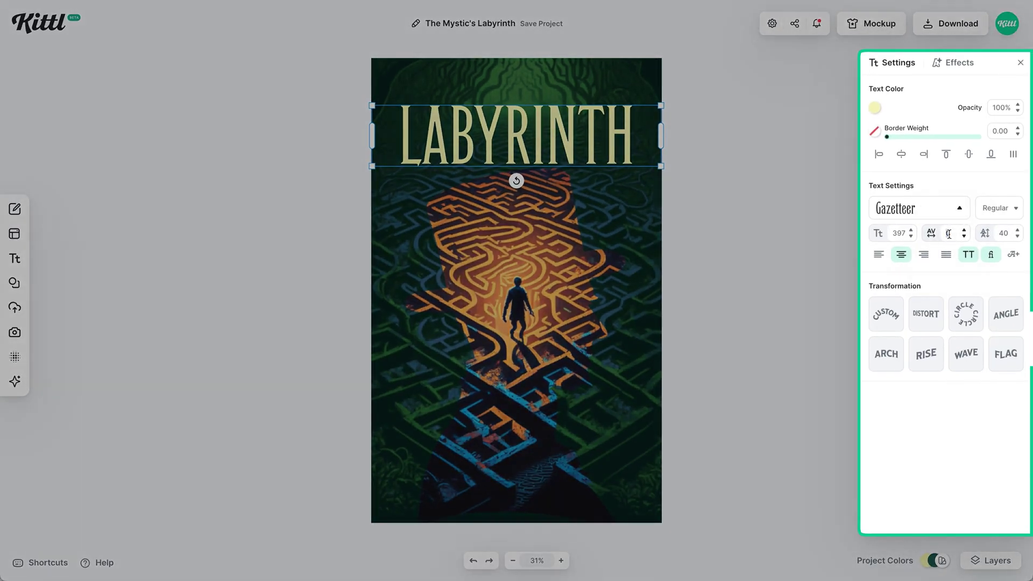
text(-20)
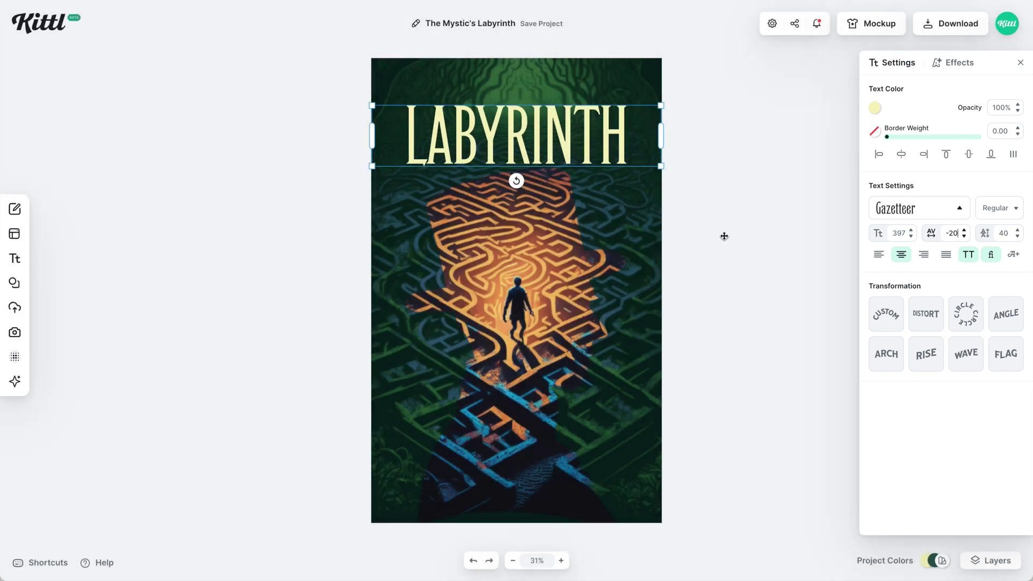
click(652, 182)
Move the Labyrinth title down so its letters overlap the top of the hat silhouette
click(608, 149)
click(599, 168)
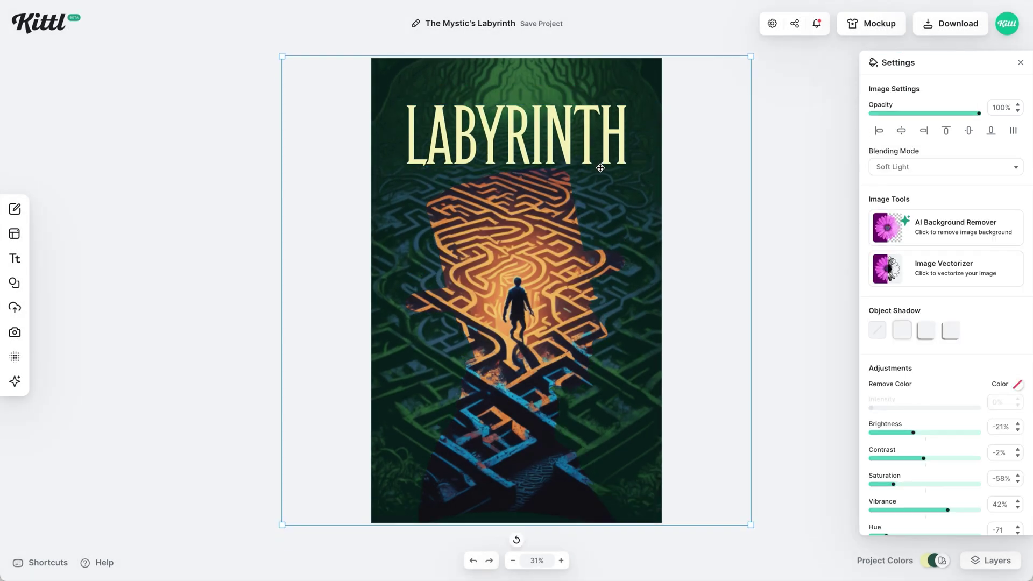
click(604, 157)
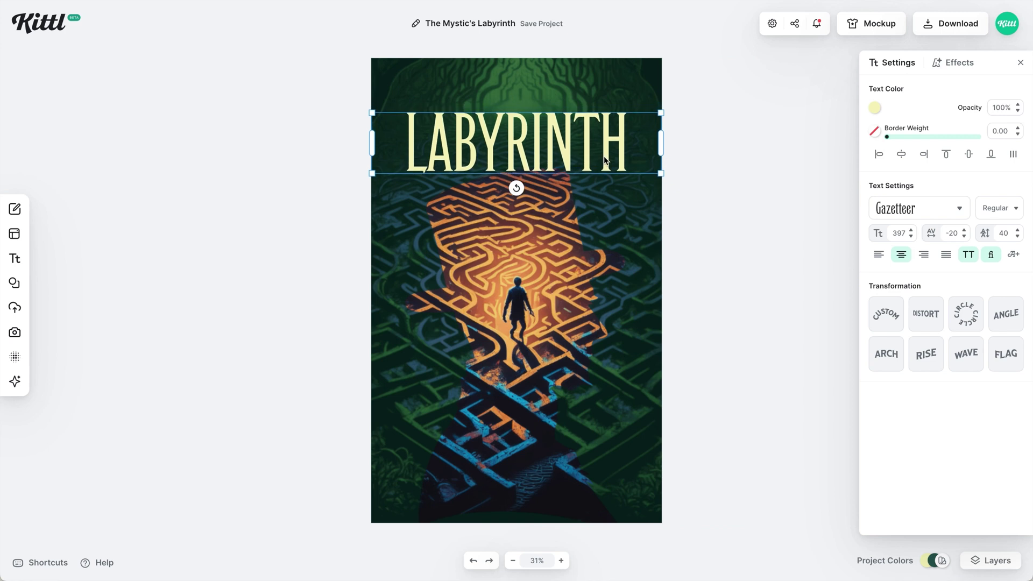
Move the Silhouette layer above the Labyrinth text layer so the hat covers the bottom of the letters
scroll(532, 195, up, 5)
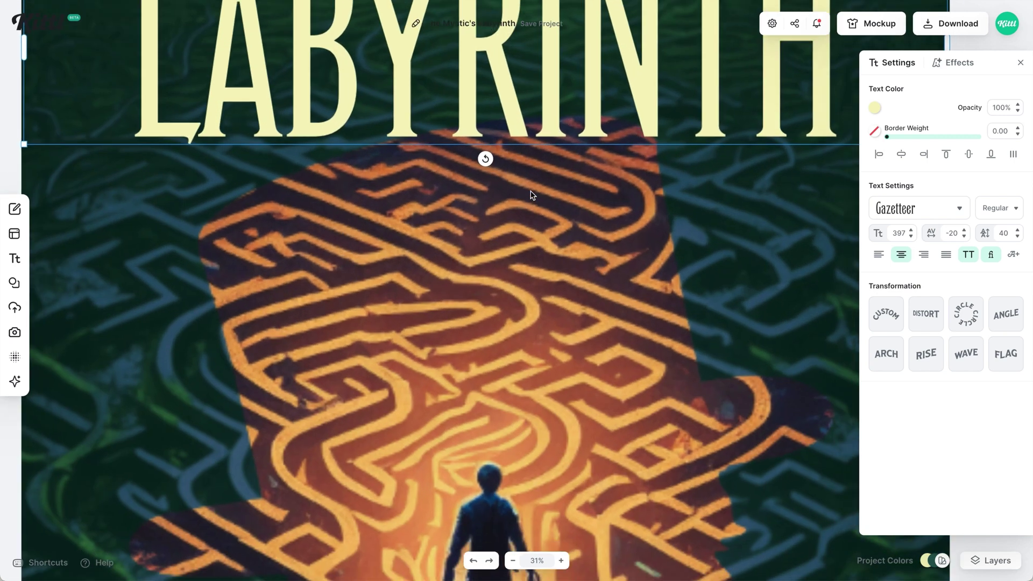
scroll(532, 195, down, 5)
scroll(532, 195, up, 2)
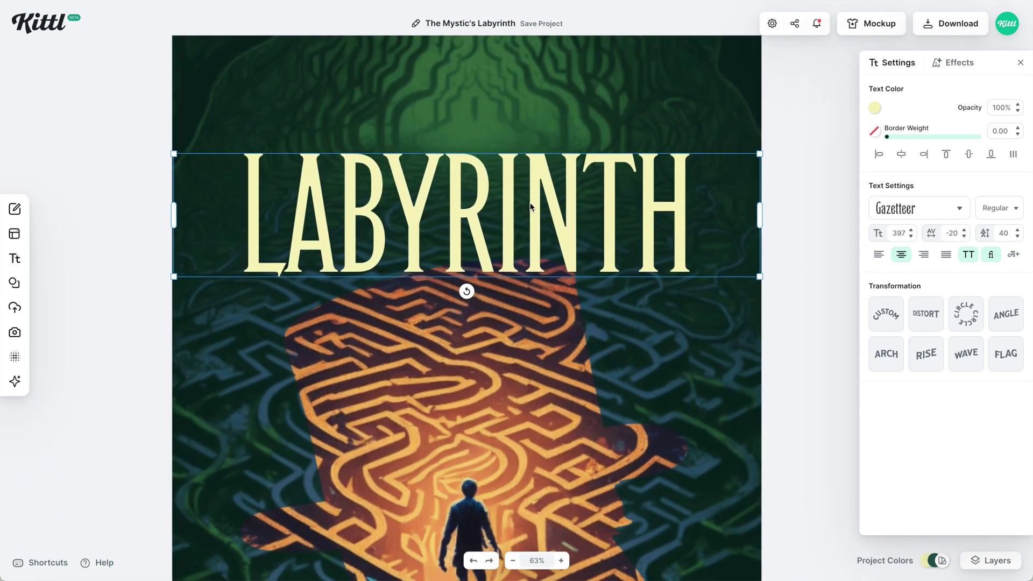
click(527, 415)
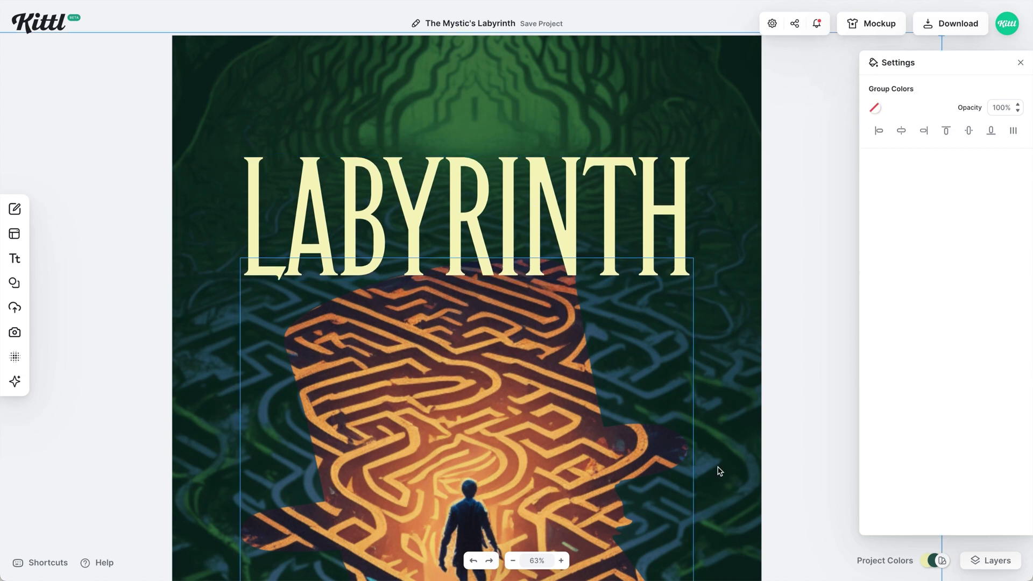
click(1009, 568)
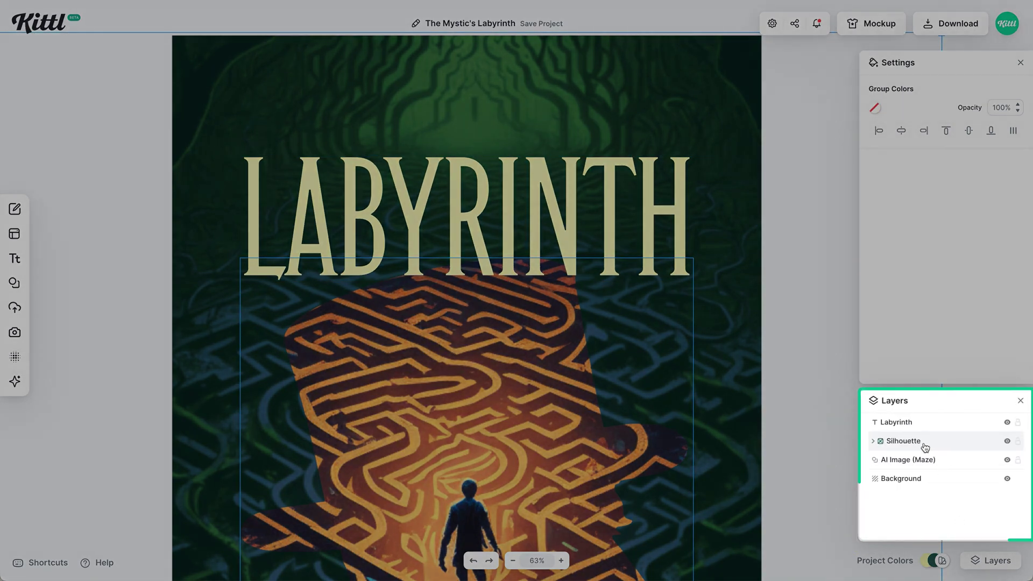
drag(925, 447, 919, 419)
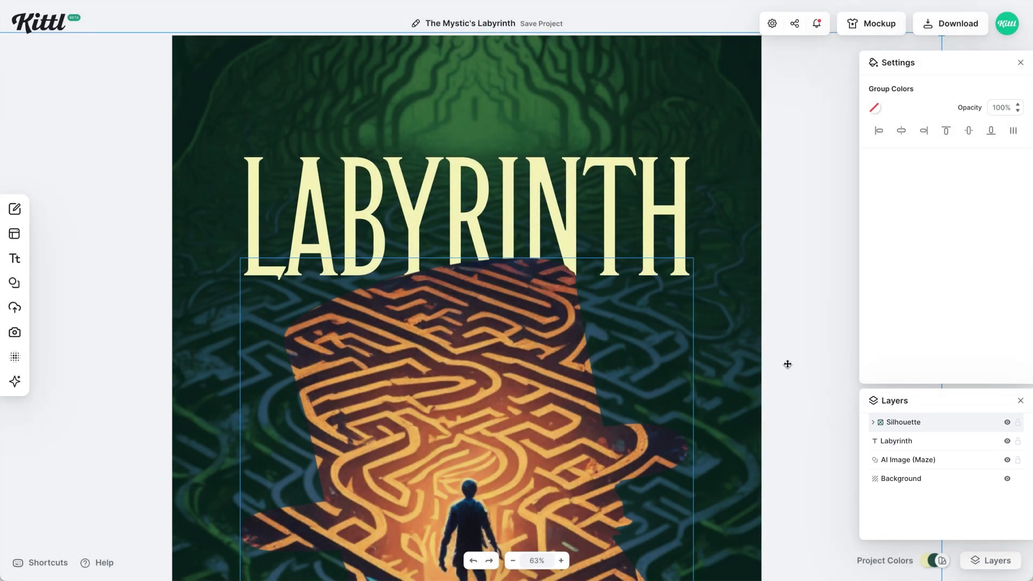
key(shift+1)
Enlarge the Labyrinth title to font size 419 and nudge it down
click(607, 172)
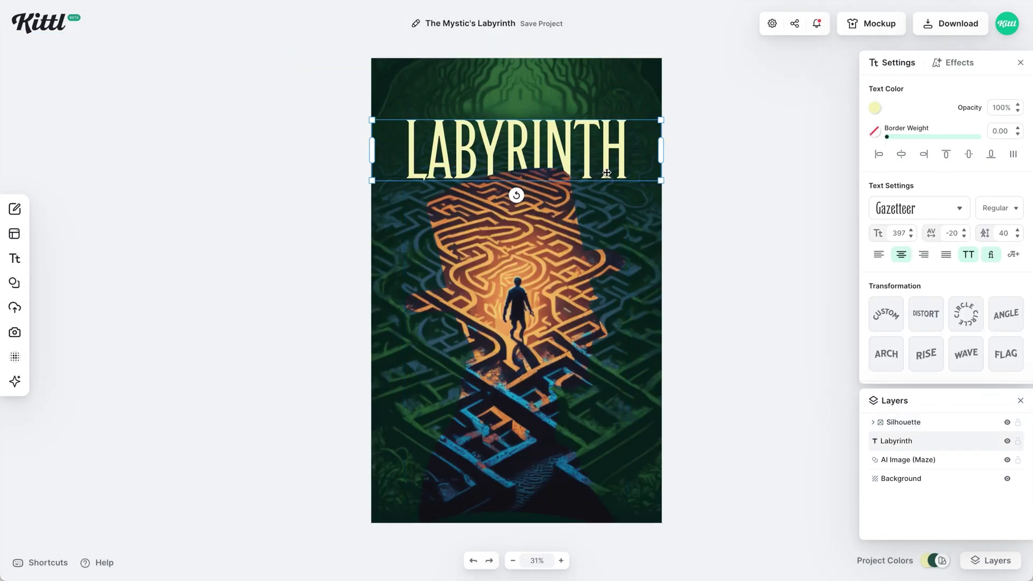
drag(661, 182, 670, 185)
key(shift+Down)
Duplicate the Labyrinth title above itself, change the copy's text to Mystic's and set it in the Outfit typeface
click(557, 138)
drag(556, 137, 556, 101)
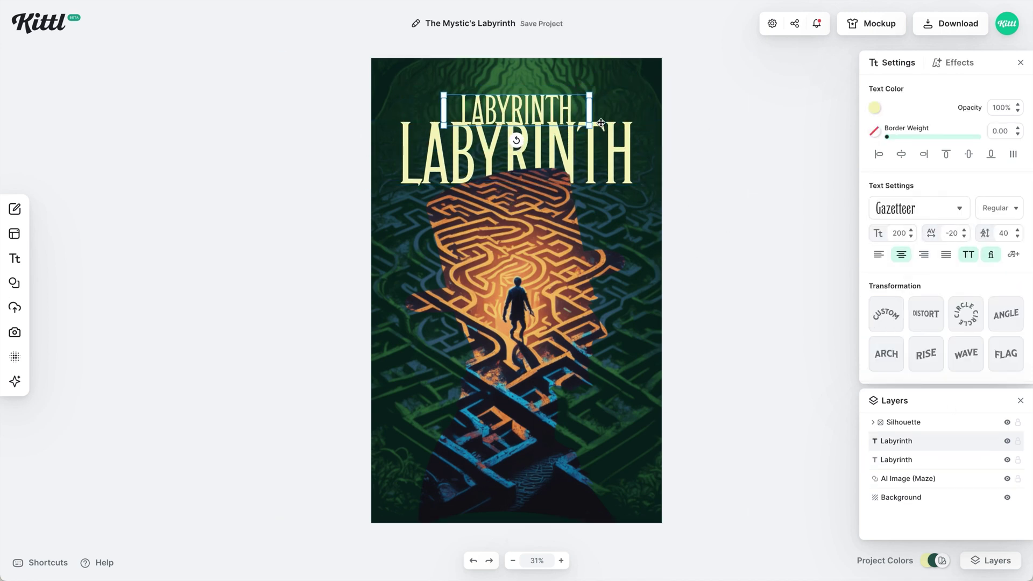
text(Mystic's)
click(920, 208)
click(742, 182)
drag(589, 101, 660, 101)
Set the Mystic's line to font size 100 with letter spacing 110
click(898, 233)
text(100)
click(951, 233)
text(100)
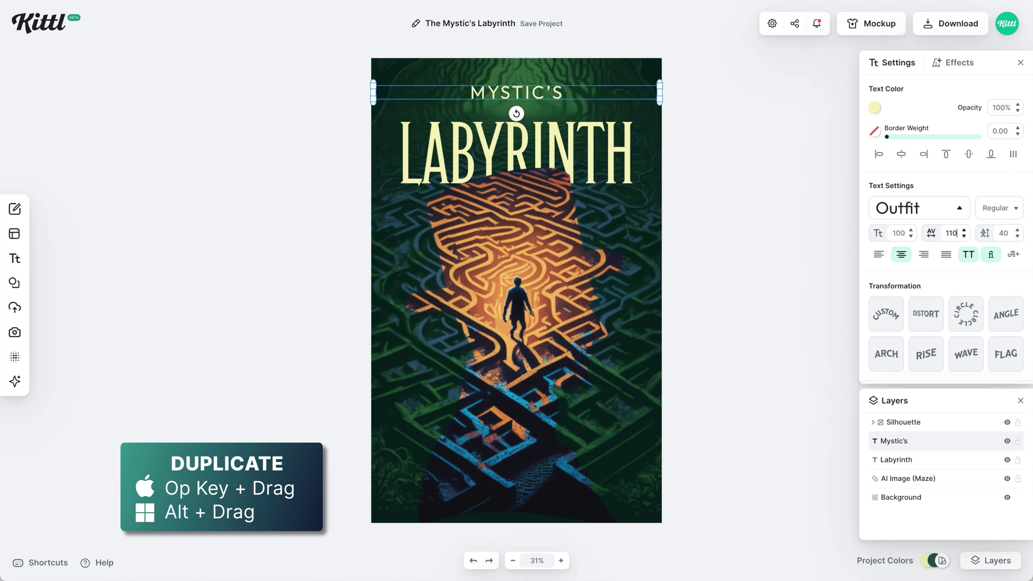
Duplicate the Mystic's line above itself as "the", with font size 50 and letter spacing 250
drag(567, 94, 566, 80)
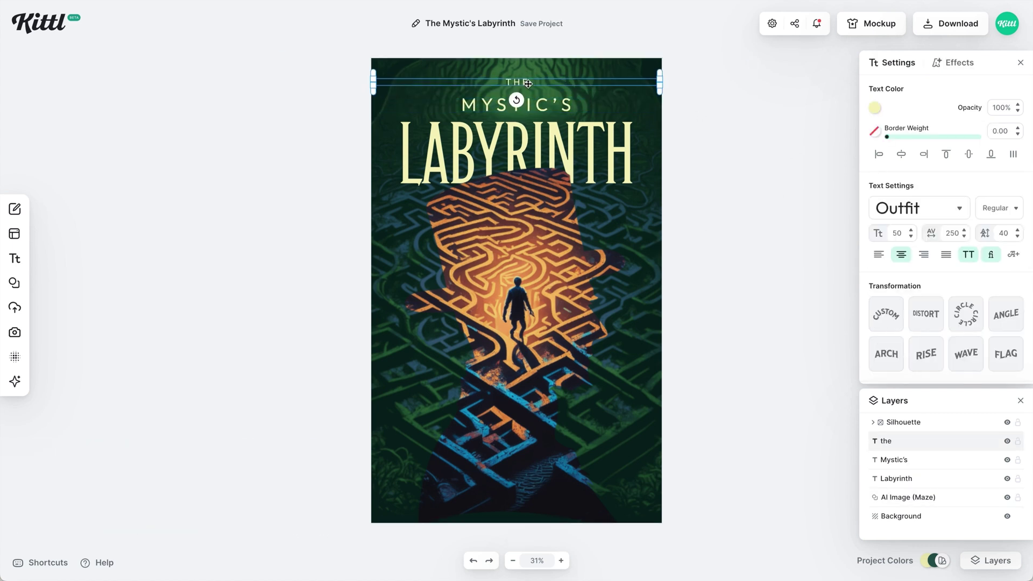
click(300, 143)
Lock the AI Image (Maze) and Silhouette layers
click(1018, 498)
click(1017, 423)
Apply a coloured glow effect to the Labyrinth title and adjust its strength
scroll(519, 71, up, 5)
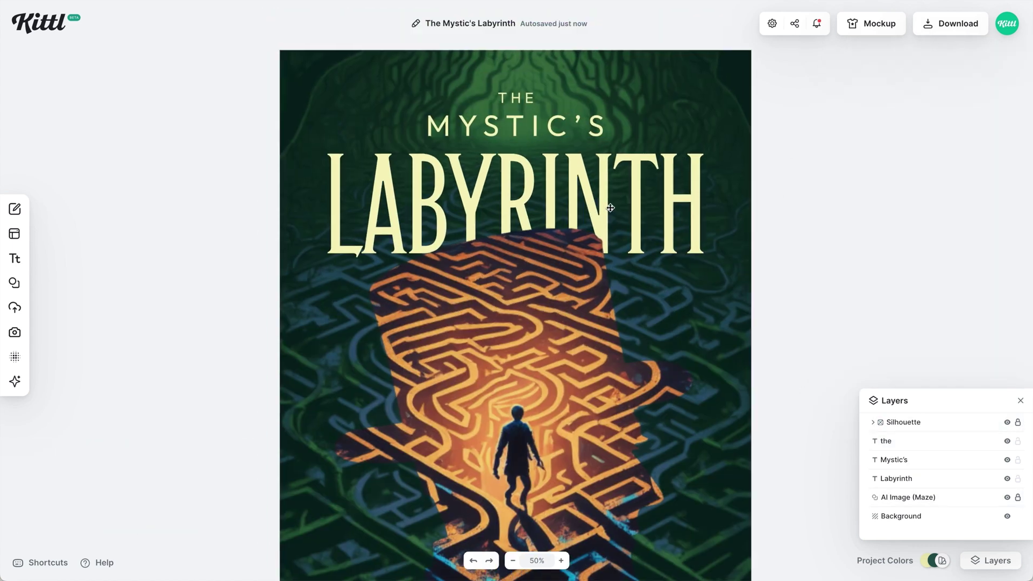
click(515, 204)
click(953, 63)
click(888, 123)
click(1017, 146)
click(864, 314)
click(502, 502)
click(794, 331)
drag(871, 224, 889, 223)
Apply a matching glow effect to the Mystic's line
click(565, 126)
click(956, 65)
click(886, 117)
click(1018, 146)
click(867, 386)
click(996, 140)
Nudge the small title text above Labyrinth downward
click(527, 99)
shift+click(559, 106)
key(shift+Down)
click(657, 152)
Duplicate the Mystic's line near the cover's bottom edge, move the copy above the Silhouette layer and enter the author's name
click(560, 106)
drag(560, 107, 560, 479)
drag(908, 460, 910, 426)
double_click(538, 479)
text(alexandra rowling)
key(Escape)
click(713, 398)
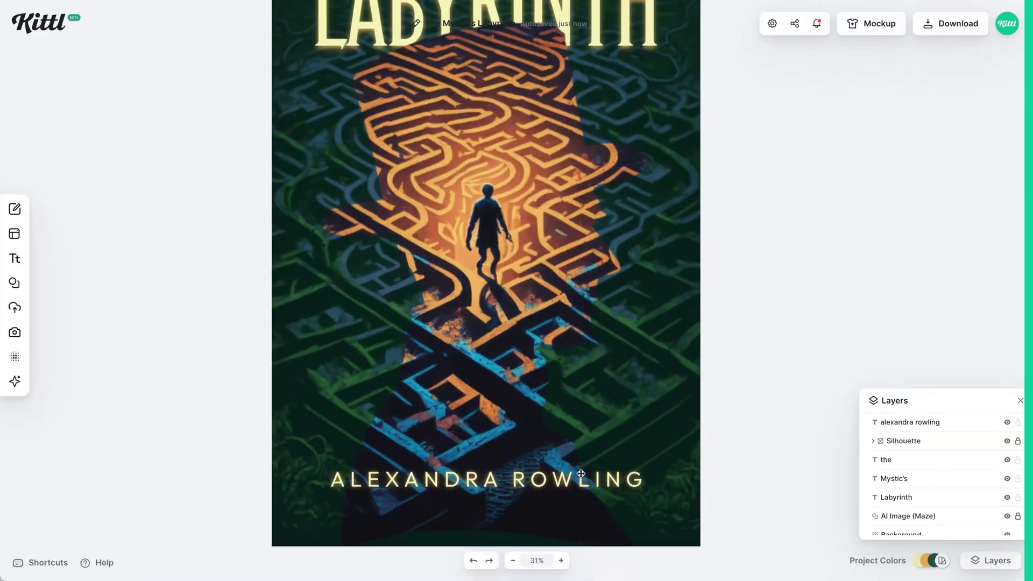
Search the elements library for gradient and add the square linear gradient that fades from transparent to black
scroll(414, 443, up, 5)
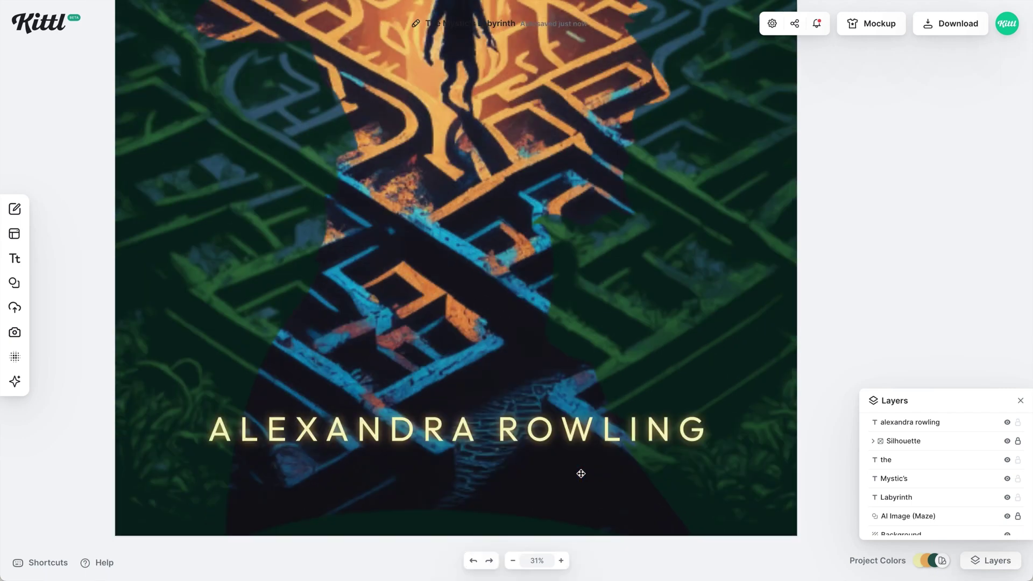
click(15, 281)
click(99, 86)
text(gradien)
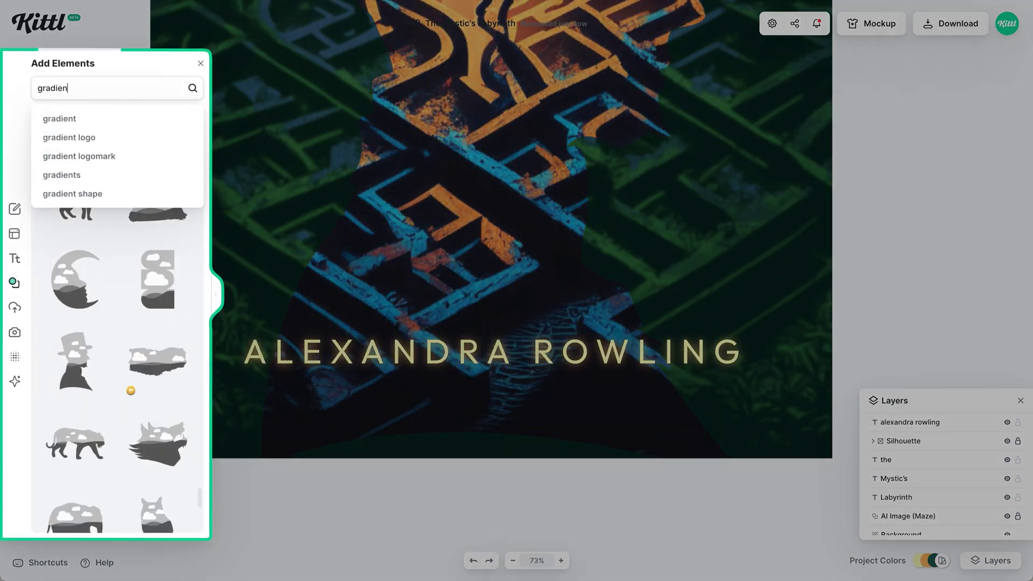
text(t)
key(Return)
scroll(113, 322, down, 5)
scroll(113, 322, down, 12)
scroll(112, 323, down, 15)
scroll(112, 323, down, 10)
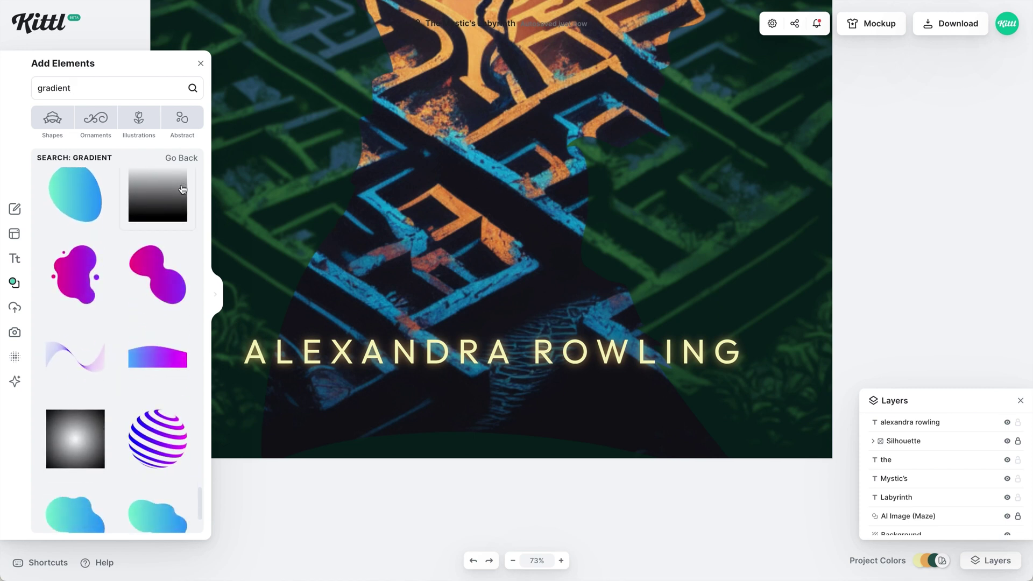
click(182, 188)
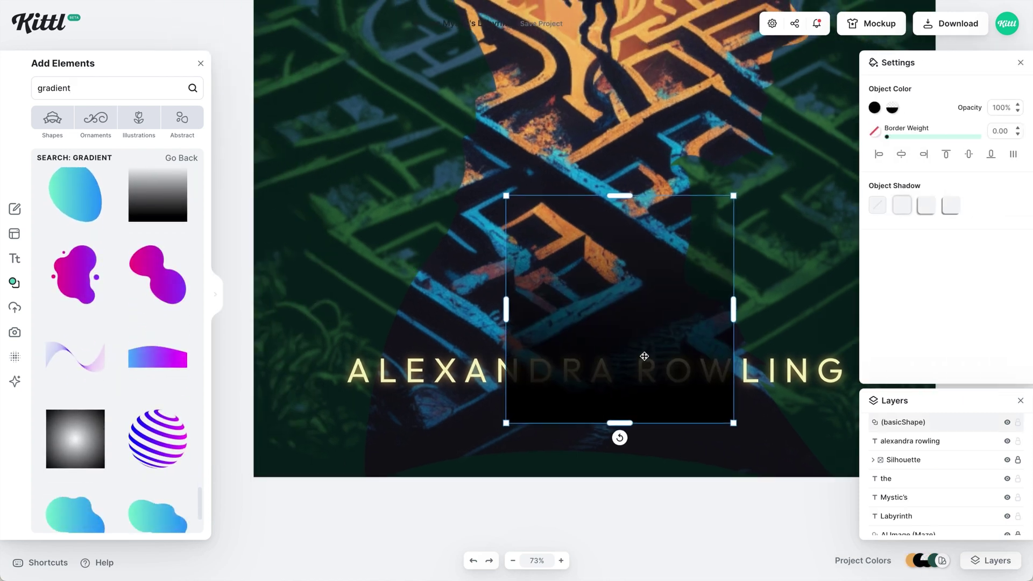
Place the gradient layer below the author text and stretch it across the cover's full width along the bottom edge
drag(930, 421, 918, 447)
drag(505, 311, 290, 367)
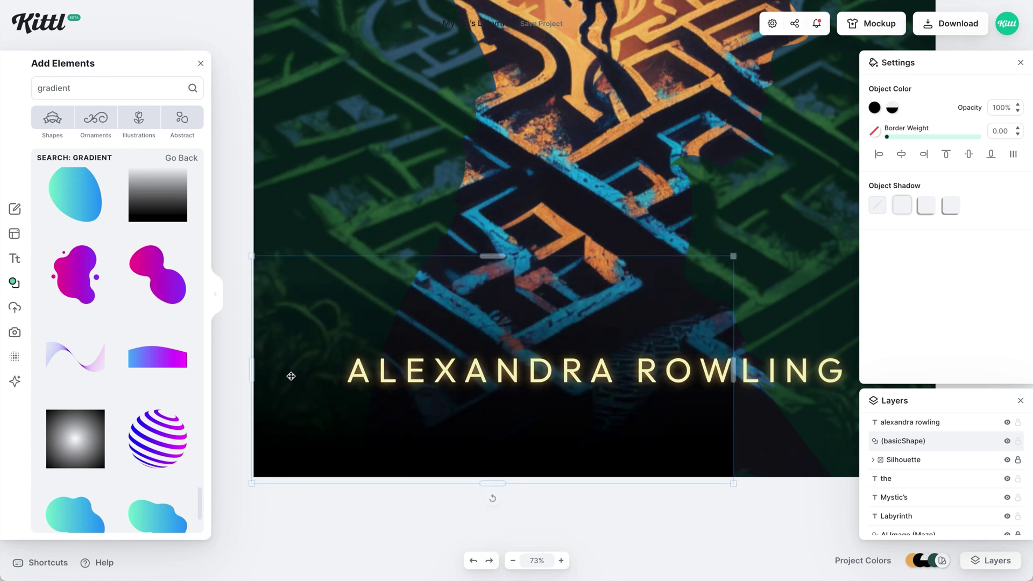
key(shift+Down)
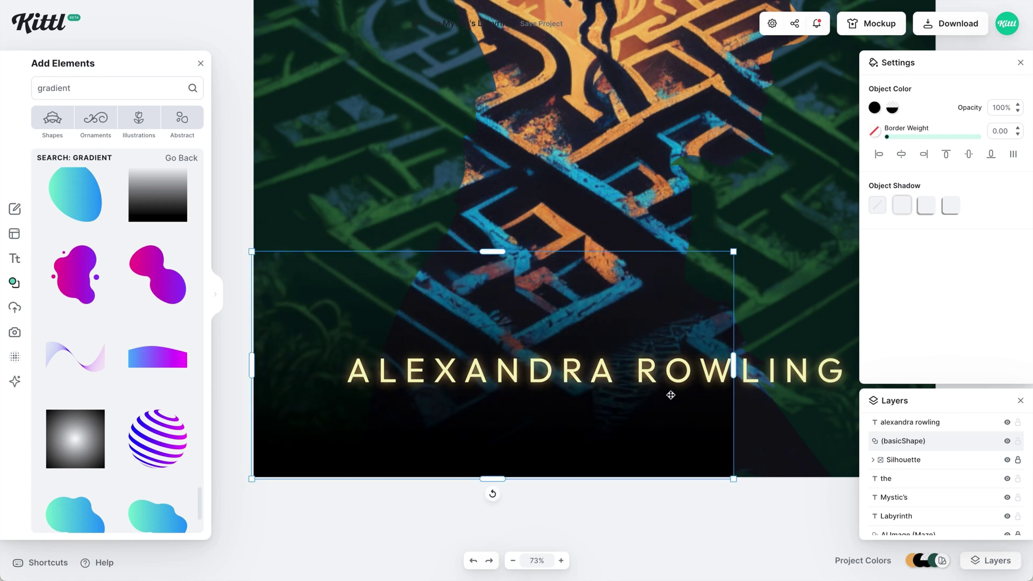
scroll(671, 394, right, 5)
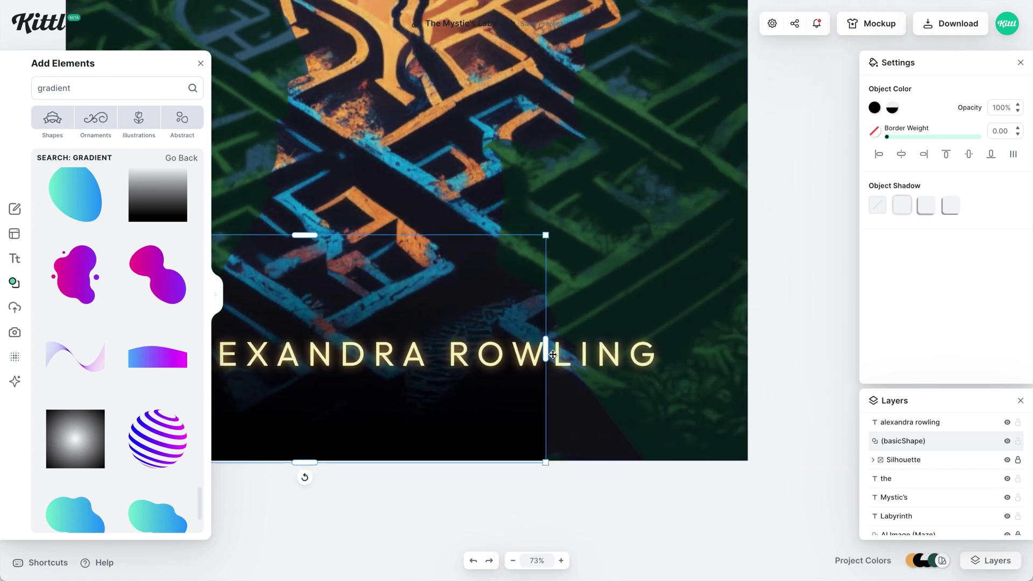
drag(546, 349, 753, 353)
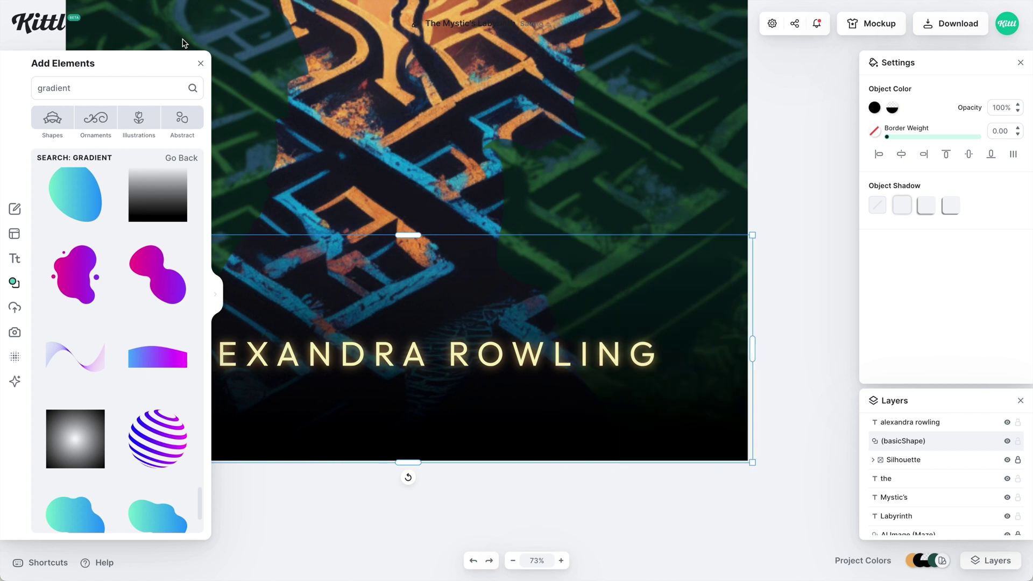
click(201, 62)
key(shift+1)
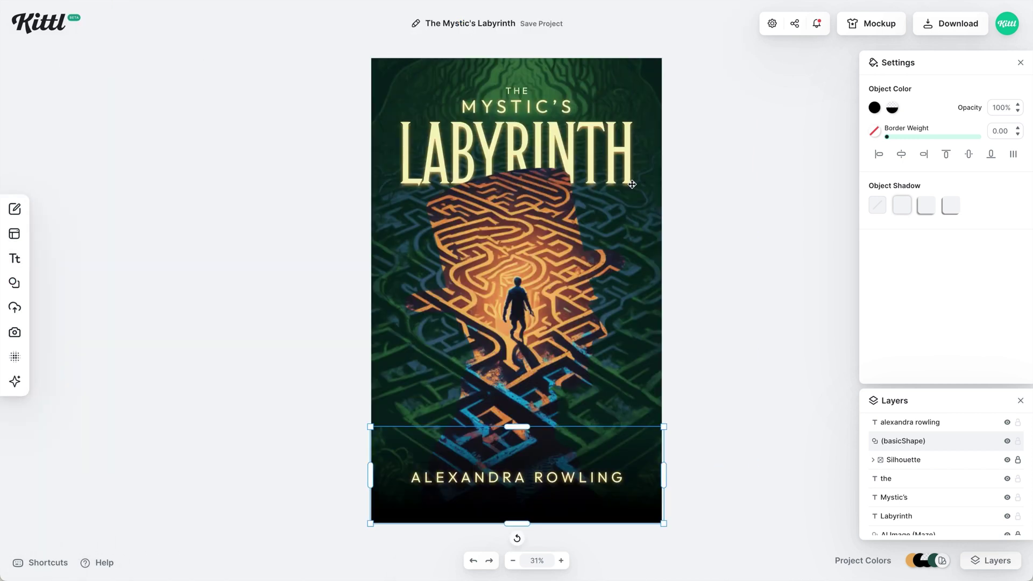
Recolor the bottom gradient's solid end to dark green 0e3c36 and set its other end to no color
click(876, 108)
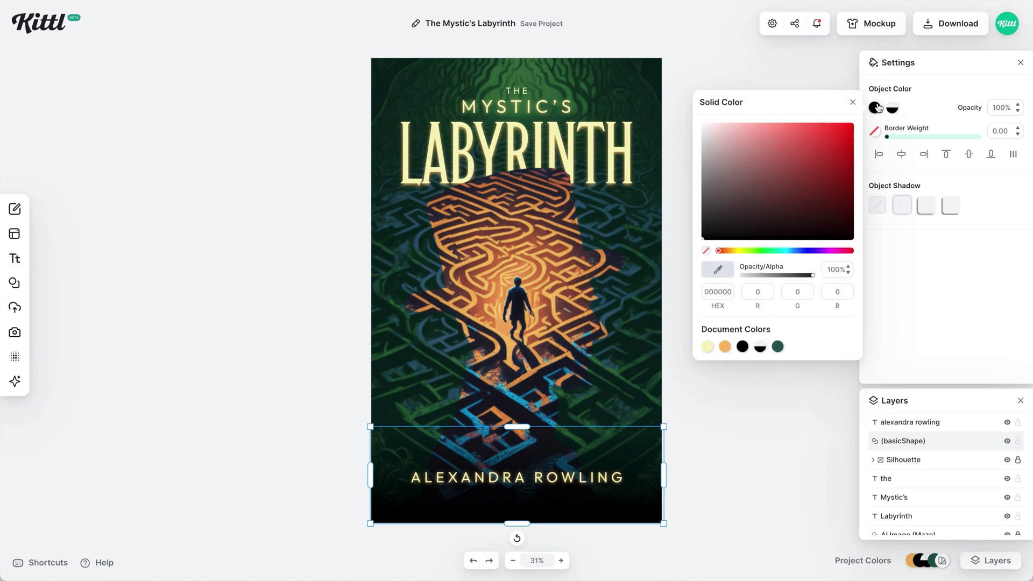
click(778, 347)
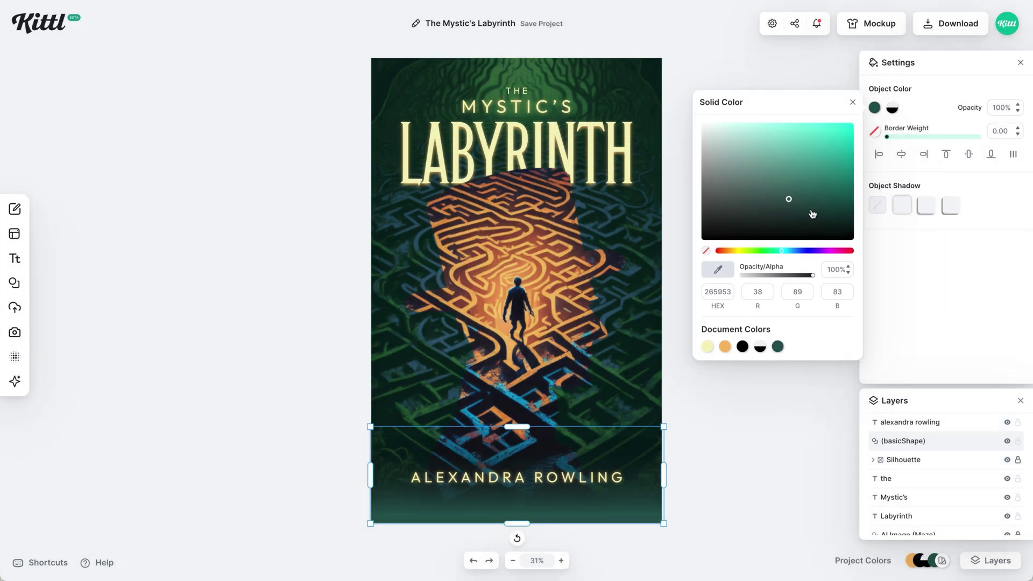
click(813, 214)
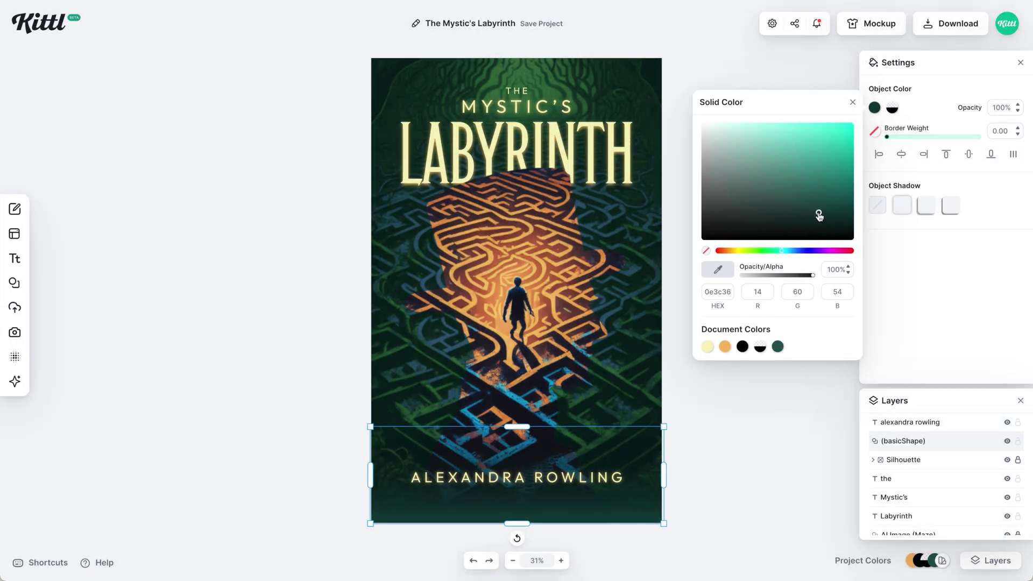
click(900, 110)
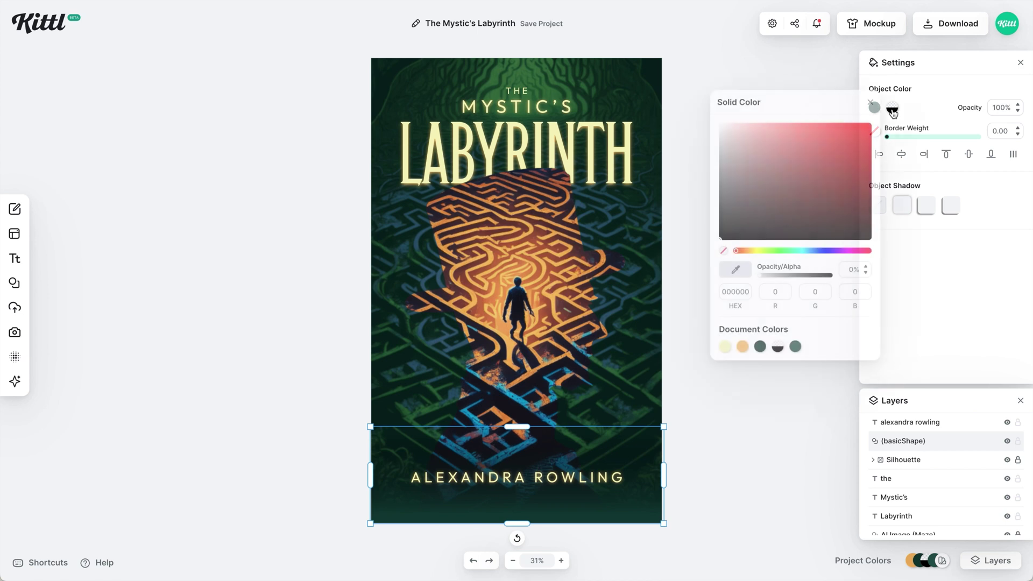
click(793, 347)
click(722, 251)
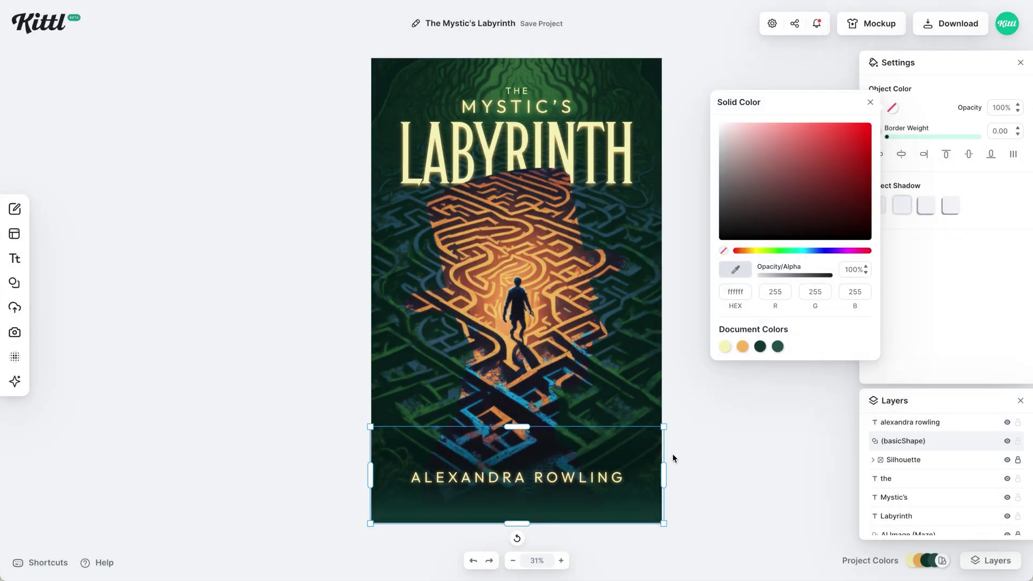
Nudge the bottom gradient slightly lower and darken its green color further
drag(647, 502, 646, 504)
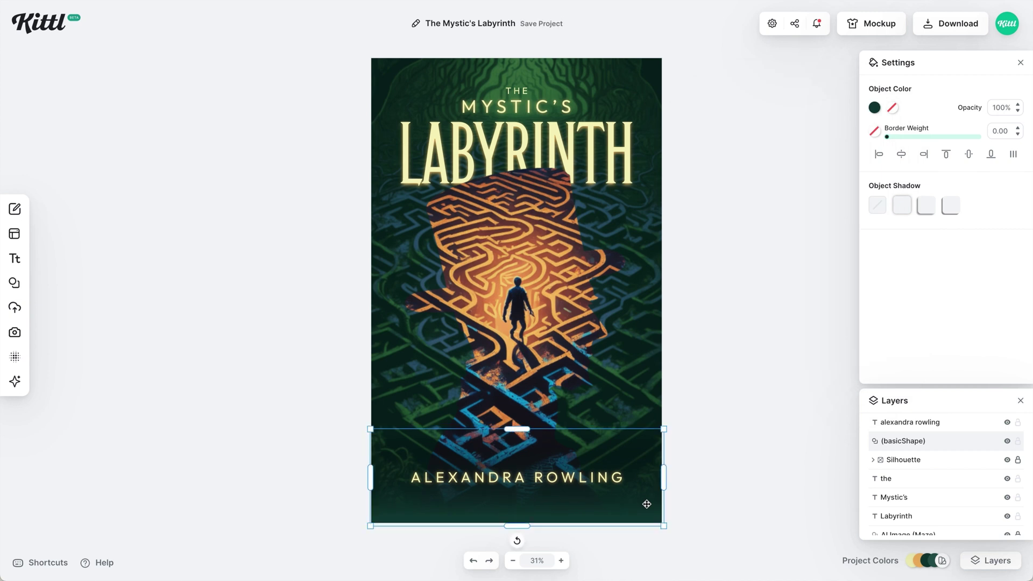
click(783, 425)
click(654, 491)
click(875, 107)
click(835, 226)
click(751, 477)
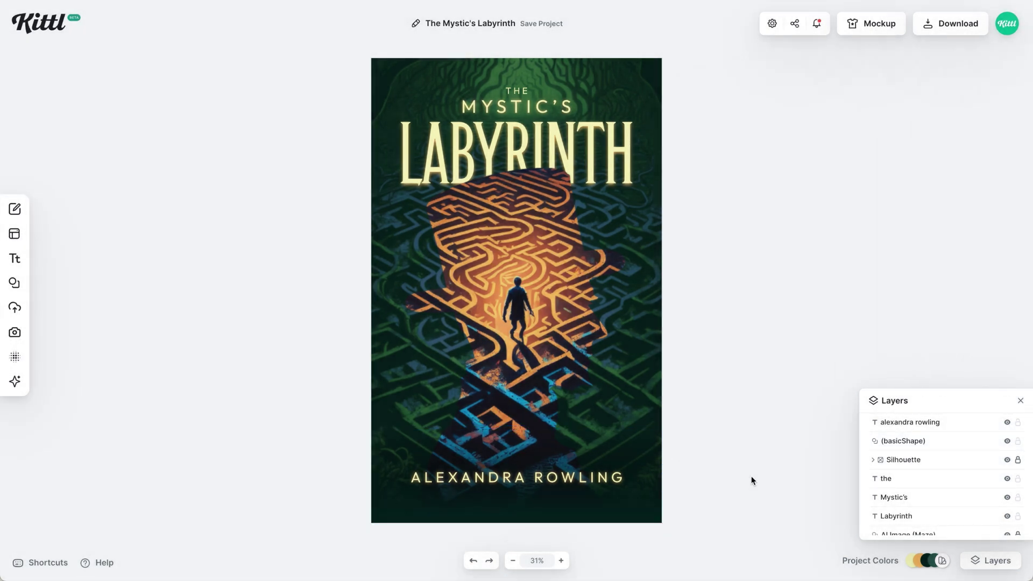
Generate an AI image in the Detailed Drawing style with the prompt "a single withered bough, low detail, illuminated by green light"
click(14, 381)
key(ctrl+a)
text(a creeping tree bran)
text(ch illuminated b)
text(y green light)
click(215, 269)
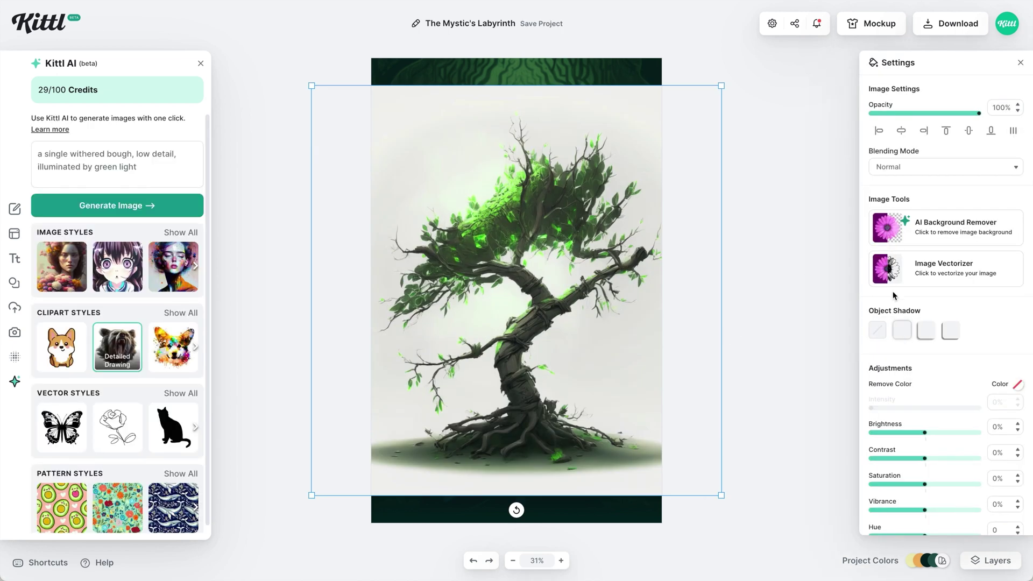
Remove the generated tree image's background and set its brightness to -28%
click(950, 232)
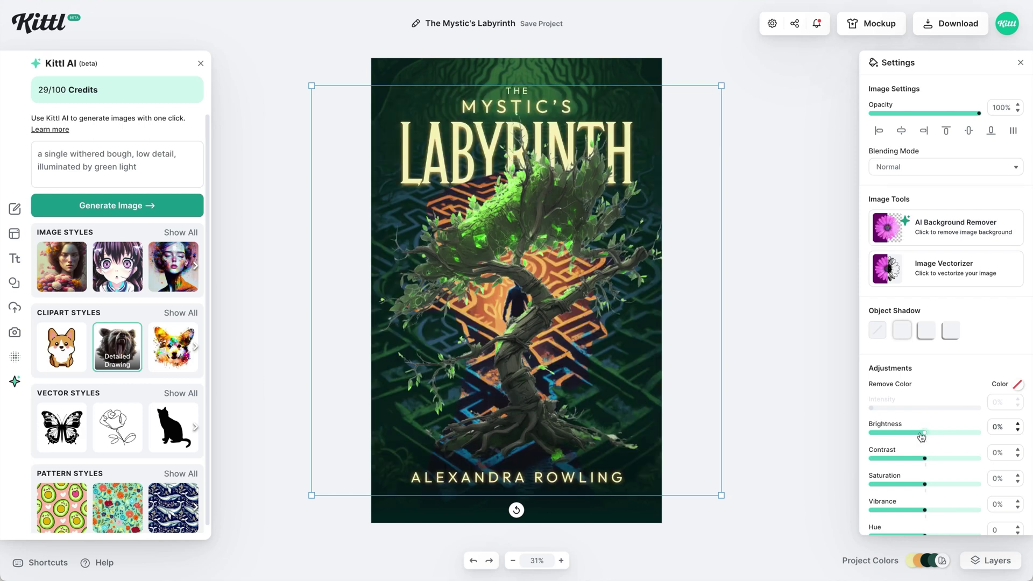
drag(921, 436, 911, 436)
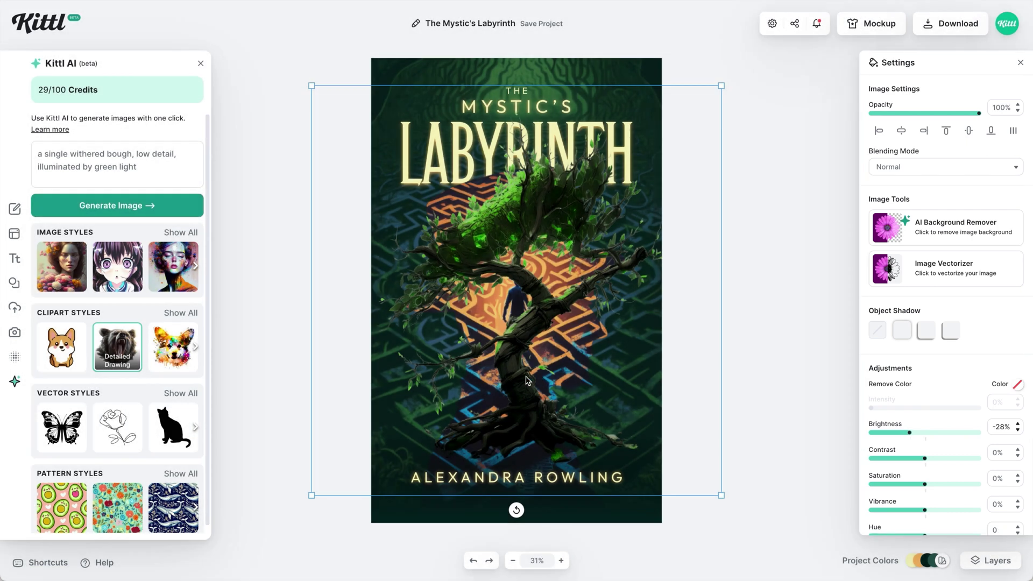
Move the tree to the cover's upper-left corner and rotate it so that a branch reaches in beside the title
drag(498, 399, 358, 124)
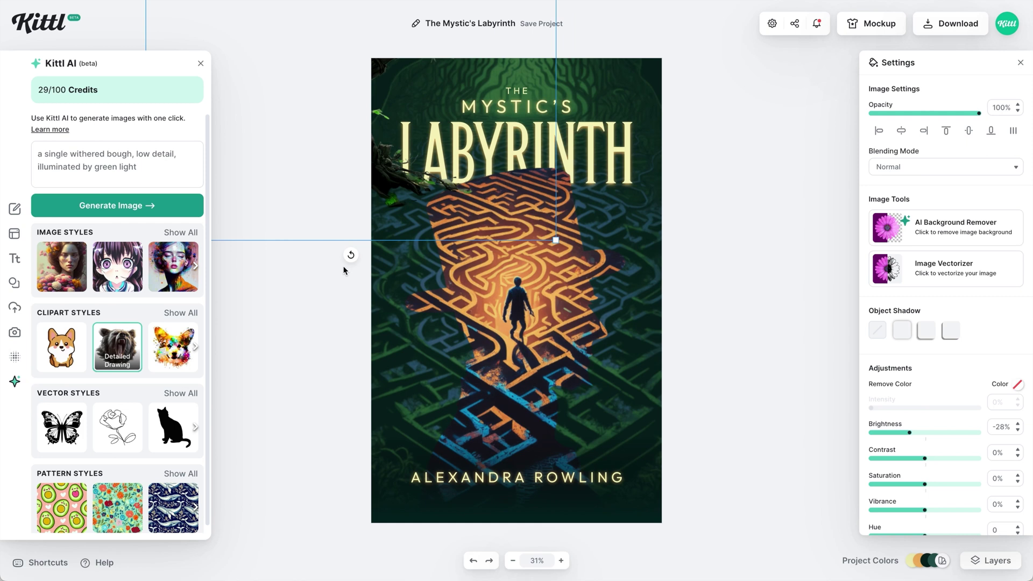
drag(349, 255, 219, 210)
drag(396, 77, 434, 99)
scroll(435, 99, up, 10)
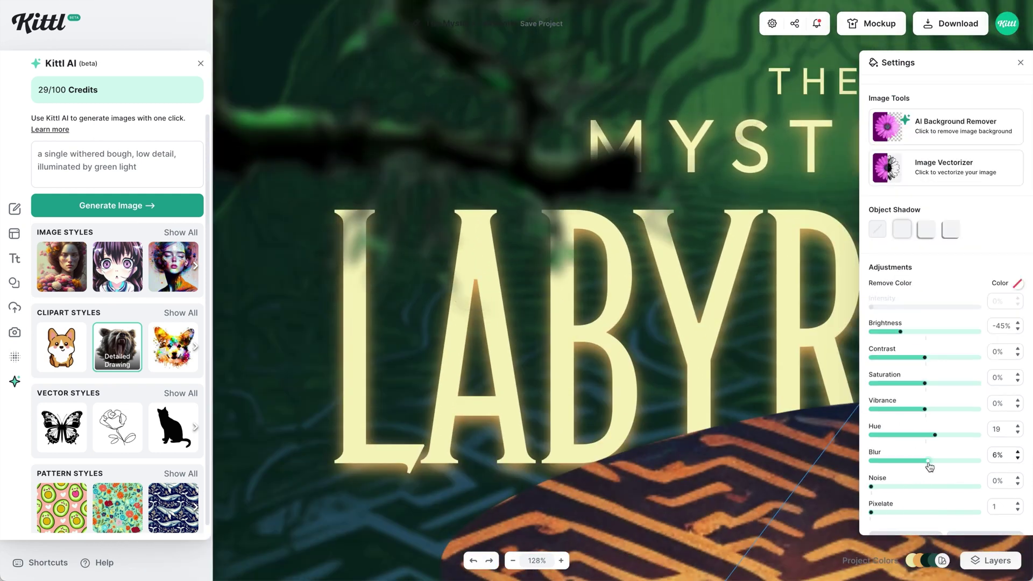
scroll(516, 290, down, 10)
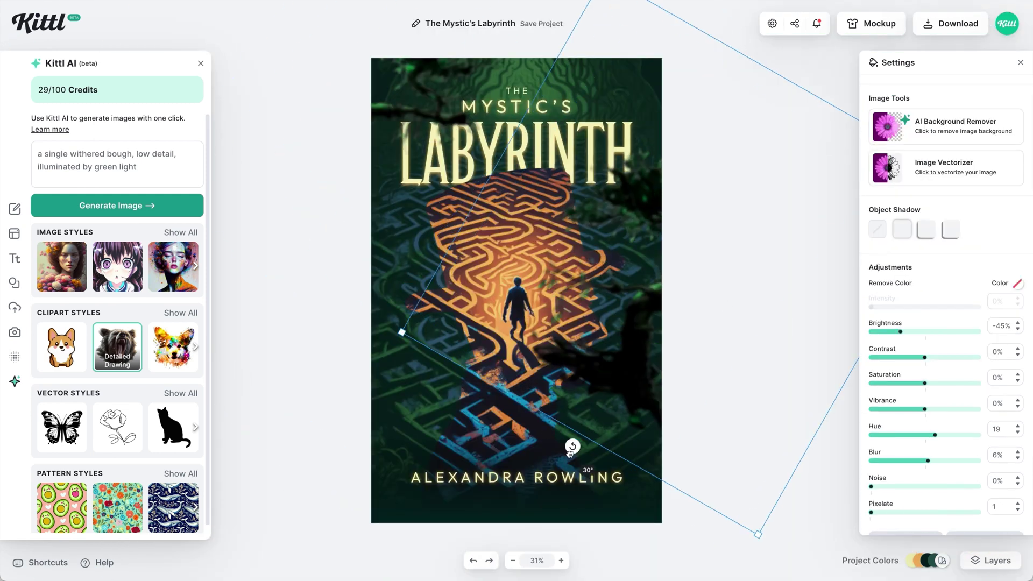
Lower the blurred branch layer in the stack and paste further copies around the cover's edges, darkening the one along the left edge
click(990, 561)
drag(935, 424, 936, 455)
click(643, 456)
key(ctrl+v)
key(ctrl+v)
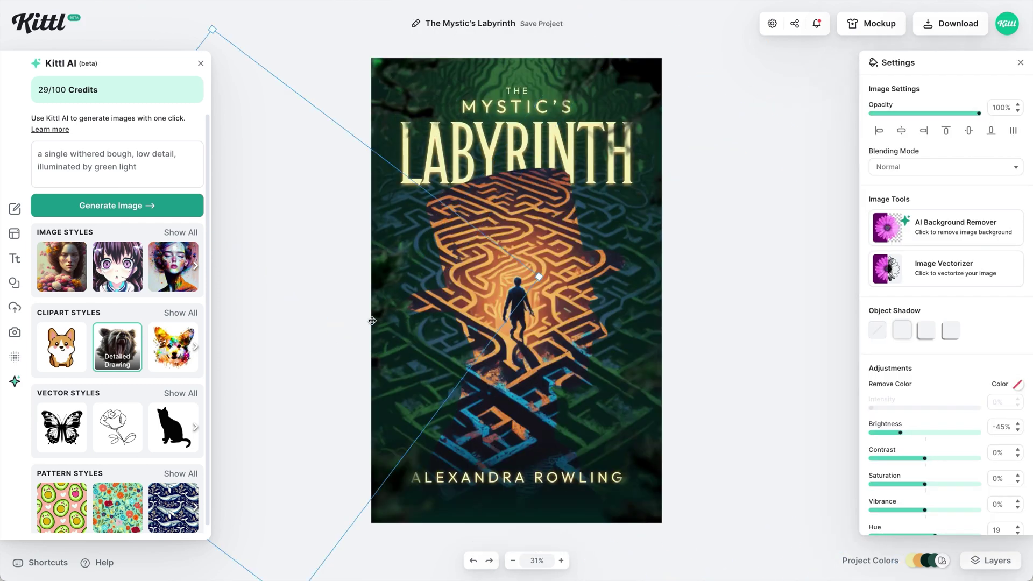
drag(900, 432, 889, 434)
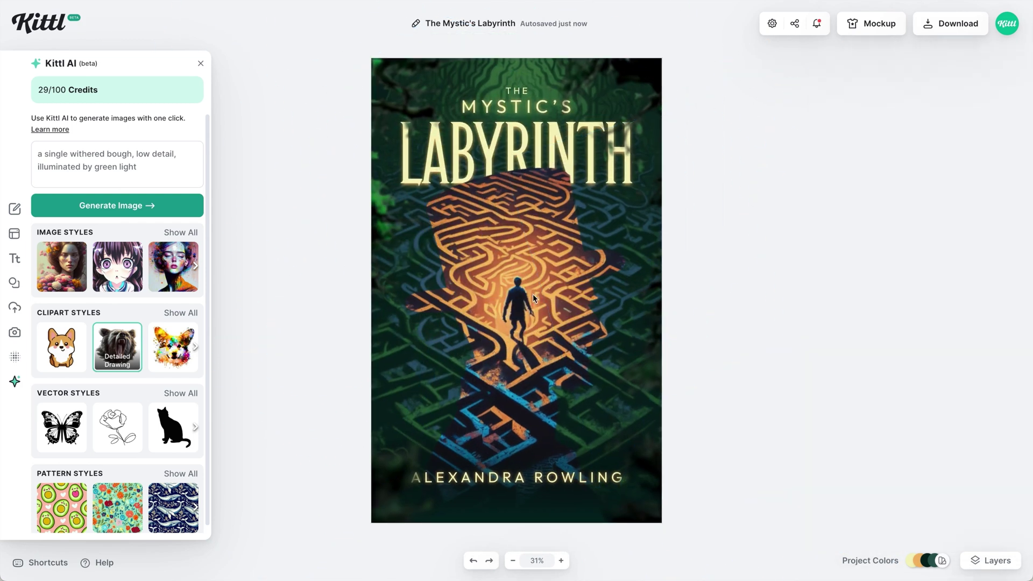
Set the maze image inside the Silhouette mask to hue -8 and contrast 10%, and shift the dark green project color to 266059
scroll(968, 301, down, 5)
drag(927, 262, 915, 264)
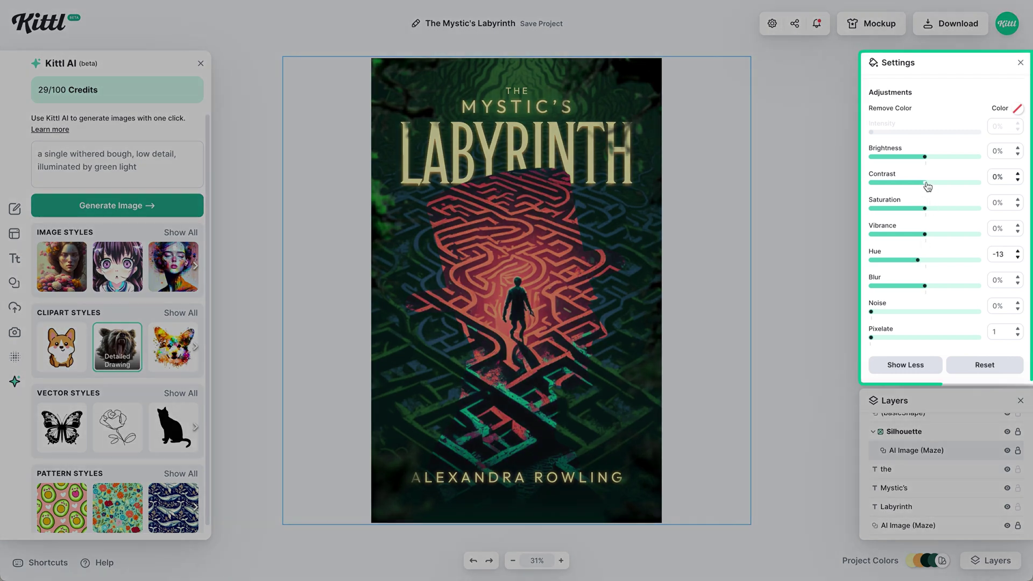
drag(931, 186, 941, 187)
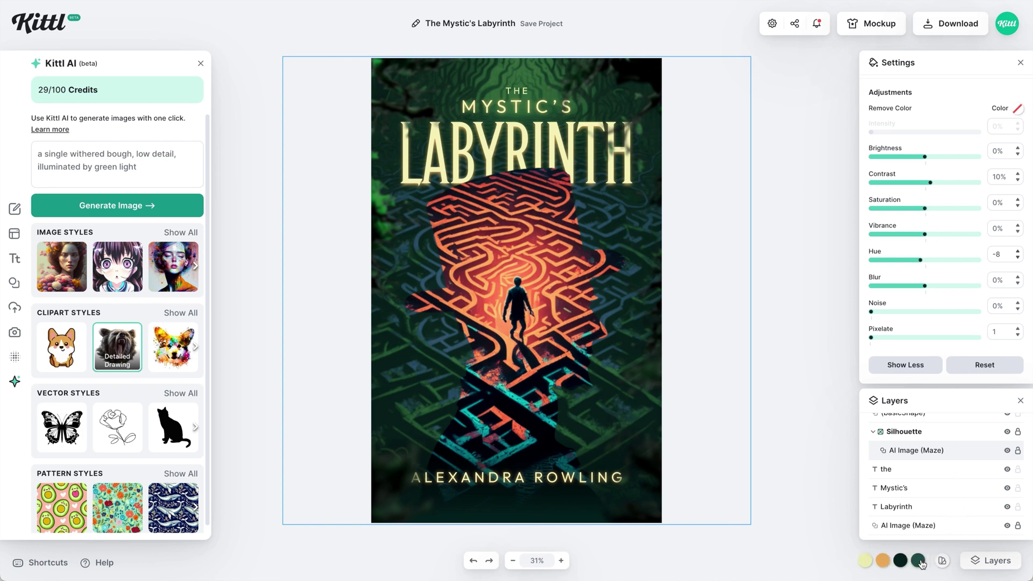
click(920, 561)
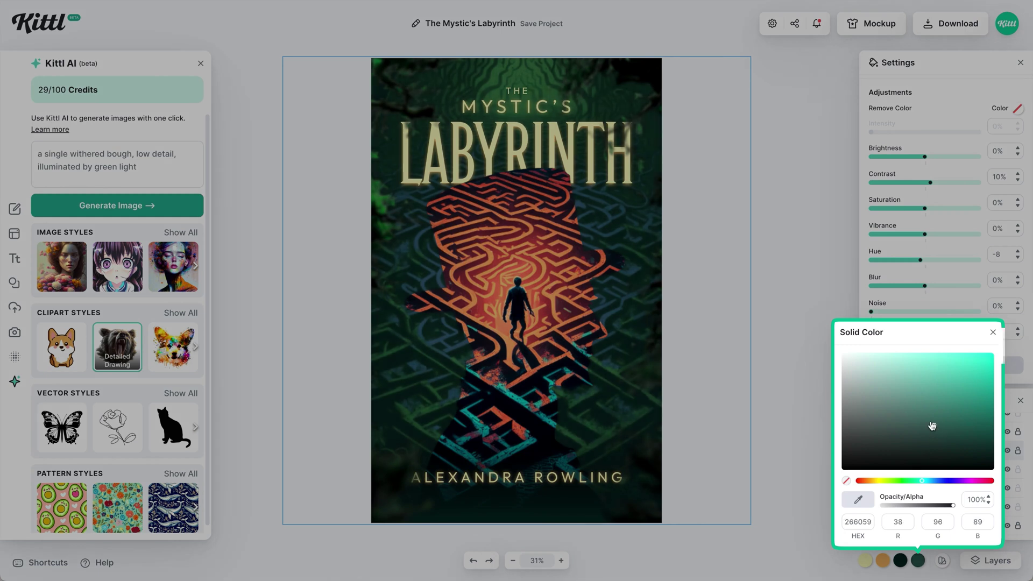
click(735, 517)
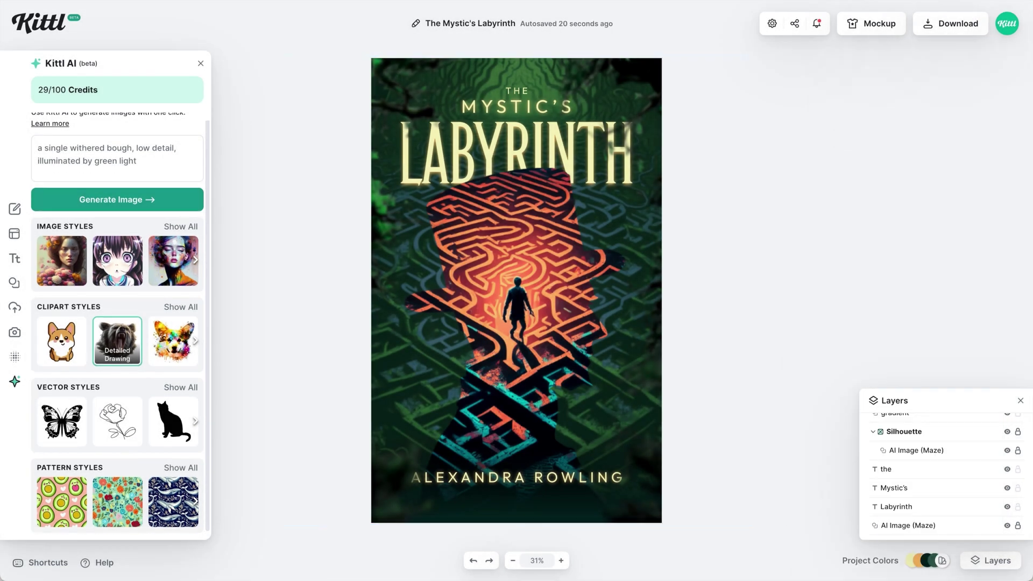
Search the elements library for gradient and add the circular radial gradient
click(14, 283)
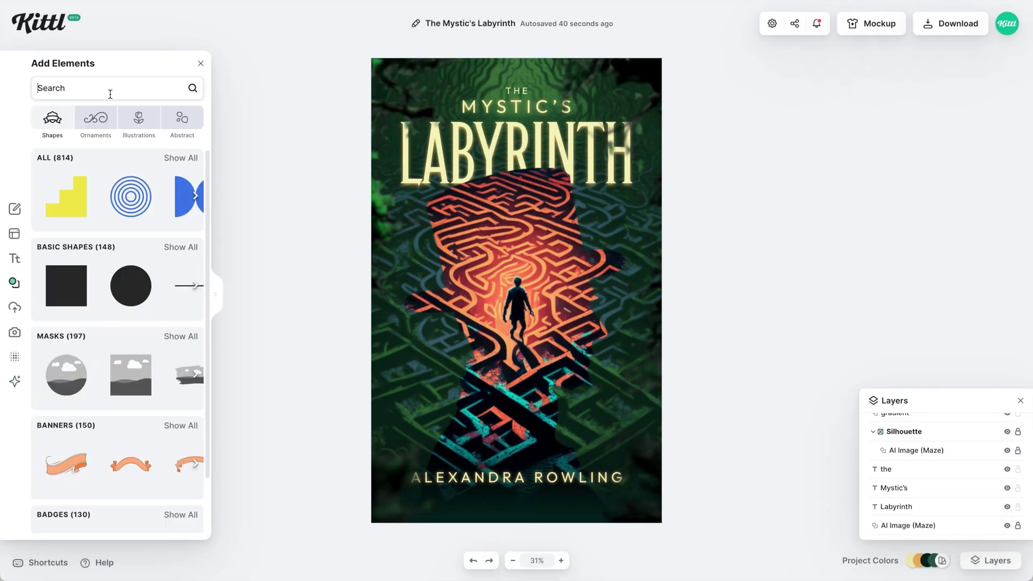
text(gradient)
key(Return)
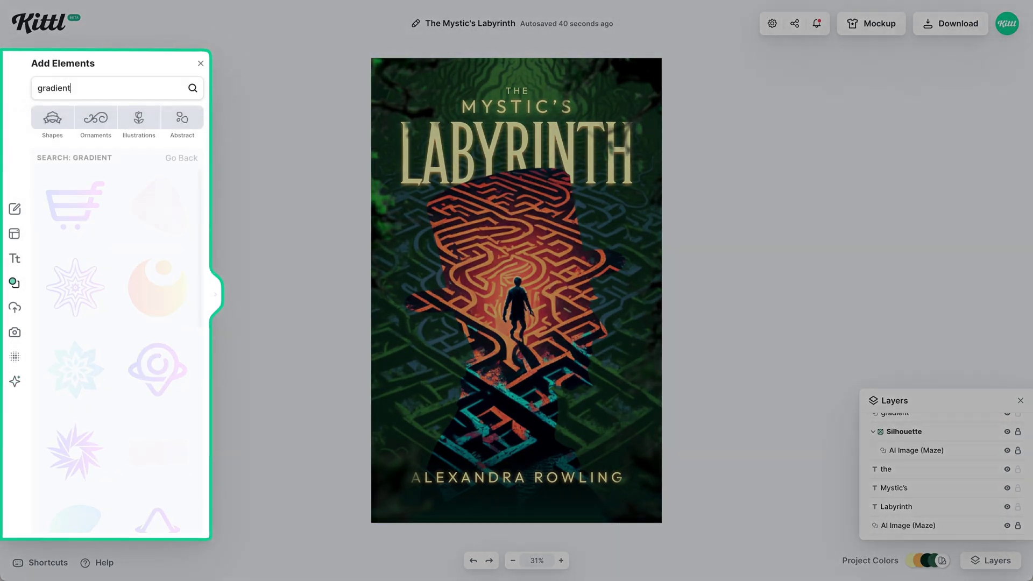
scroll(120, 295, down, 10)
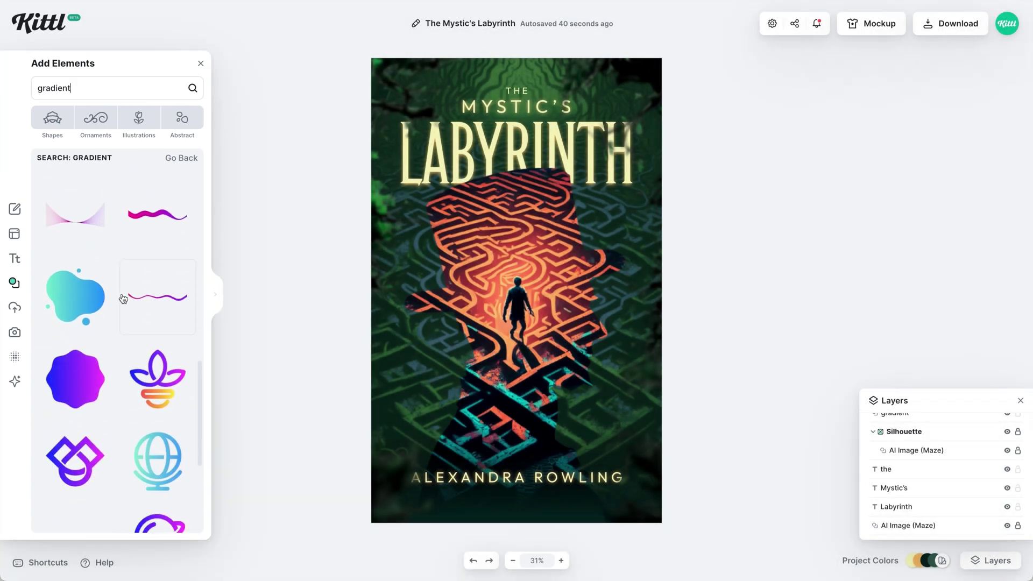
scroll(123, 299, down, 15)
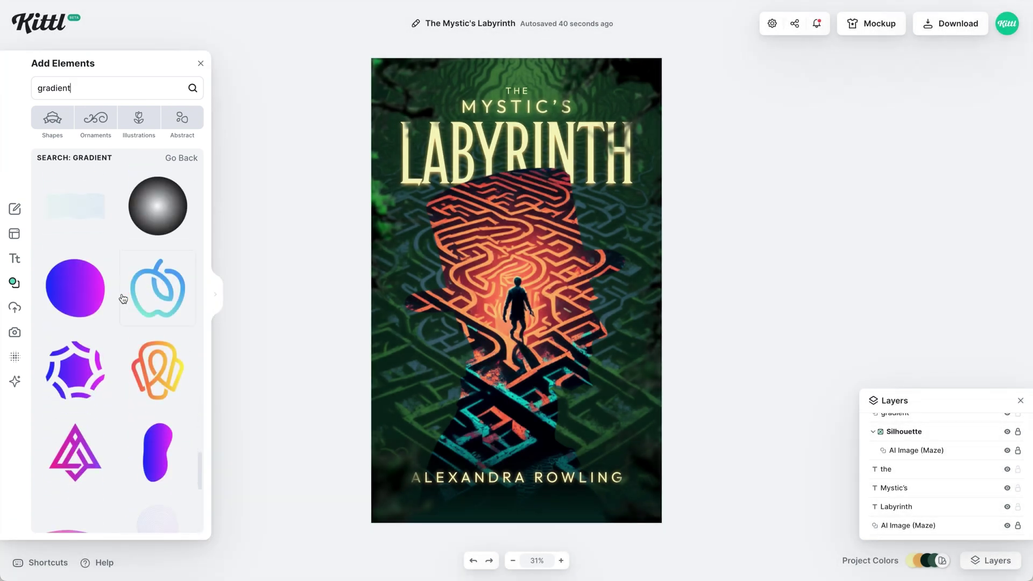
click(156, 312)
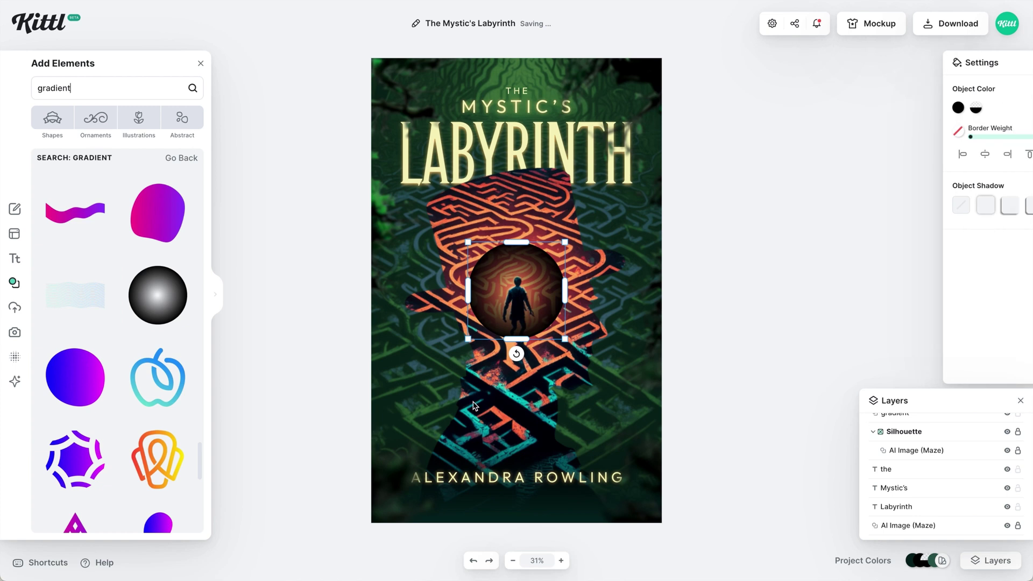
Stretch the radial gradient into a tall oval covering the maze from the title down to the author text
drag(574, 287, 608, 289)
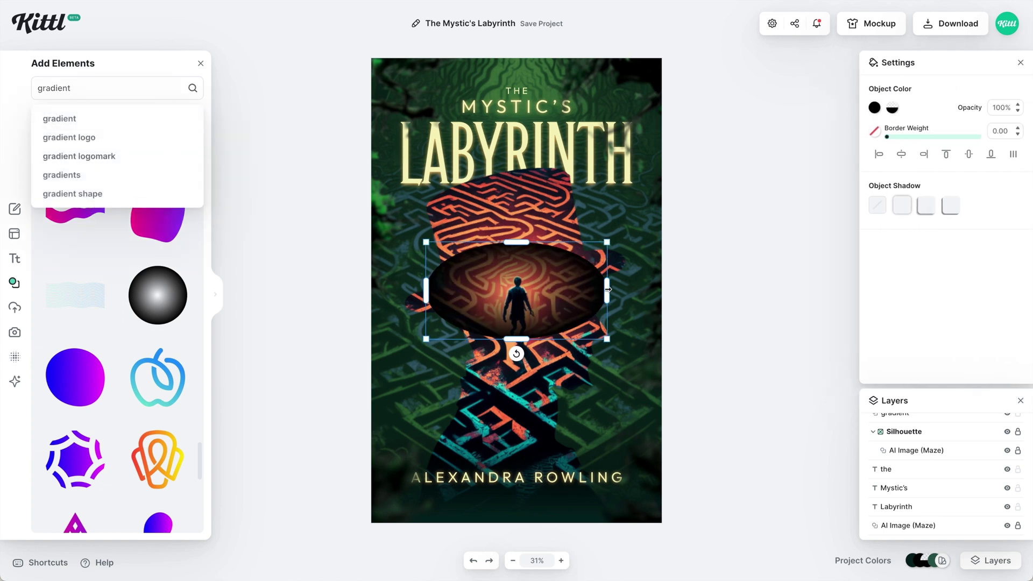
drag(520, 340, 521, 445)
drag(571, 332, 571, 349)
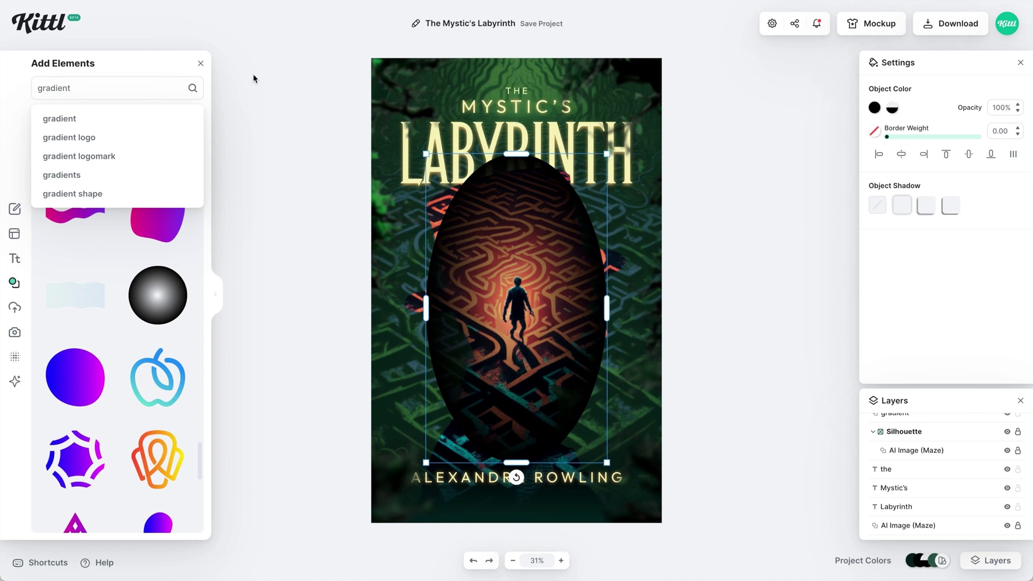
click(200, 64)
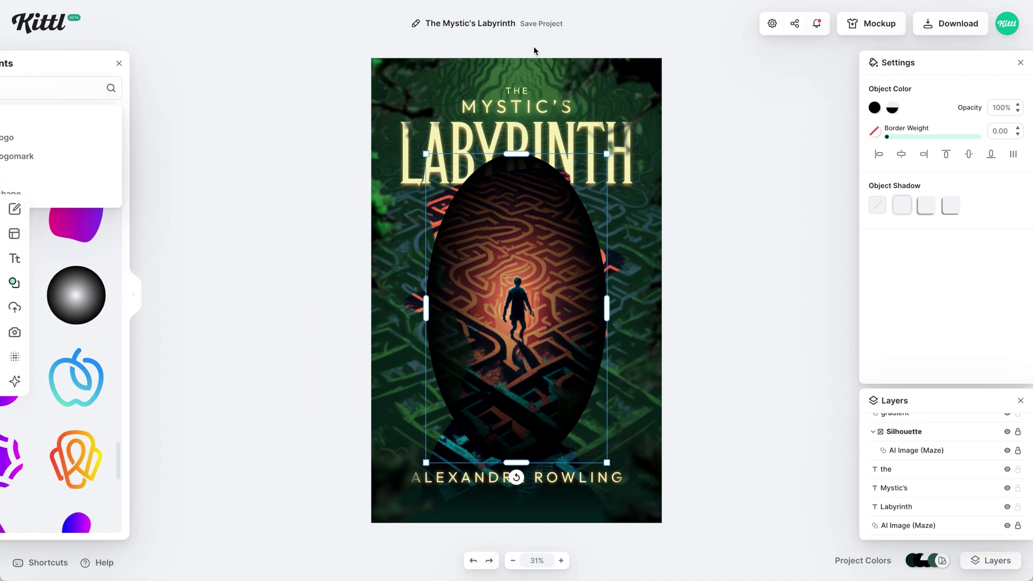
Set the oval gradient's center color to bright green 40ffc6 and its outer color to none
click(892, 110)
click(813, 346)
drag(798, 196, 834, 117)
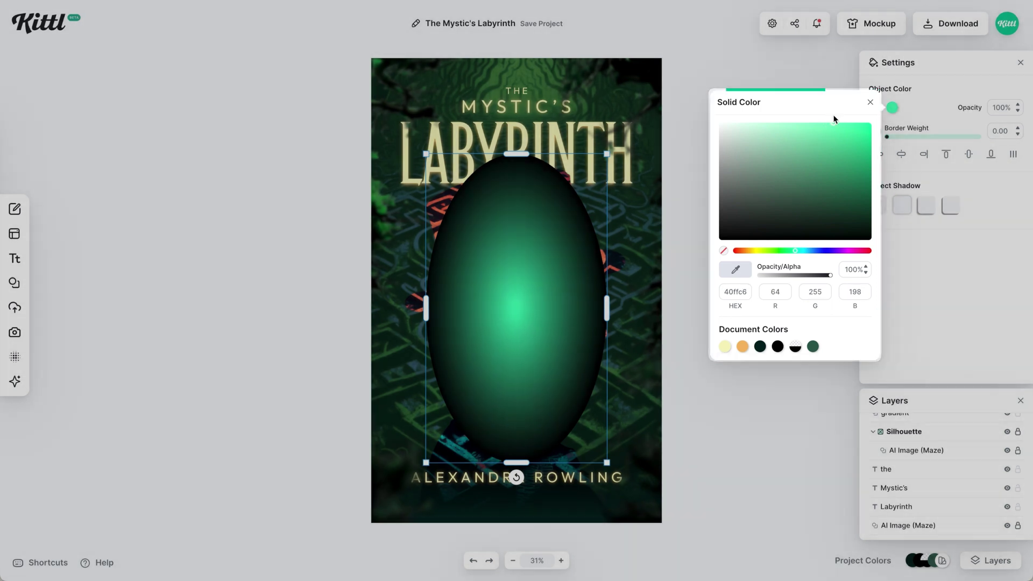
click(958, 110)
click(875, 107)
drag(706, 251, 705, 251)
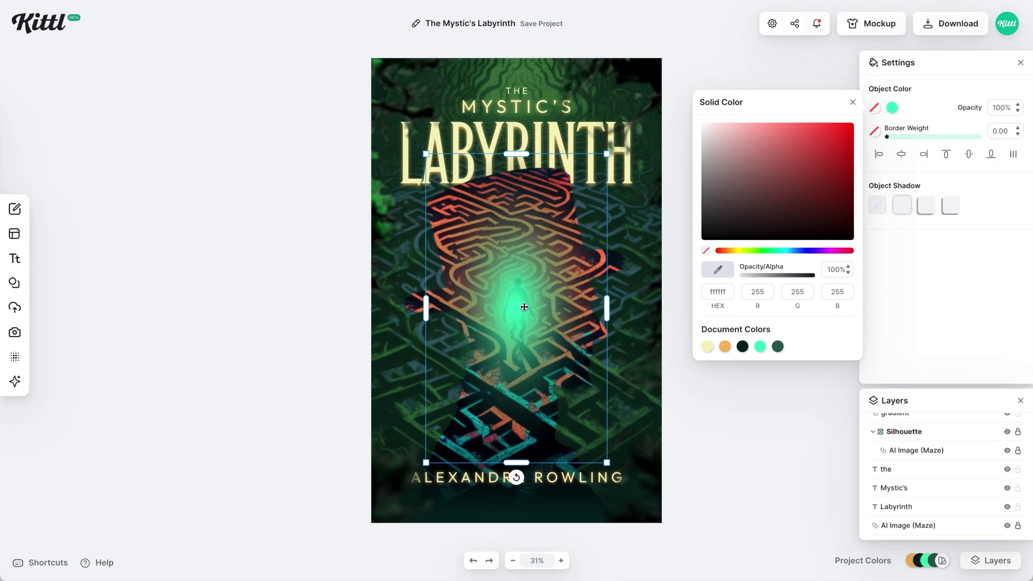
Move the green radial gradient slightly right of the walking figure and send it to the back of the layer stack
drag(524, 306, 541, 305)
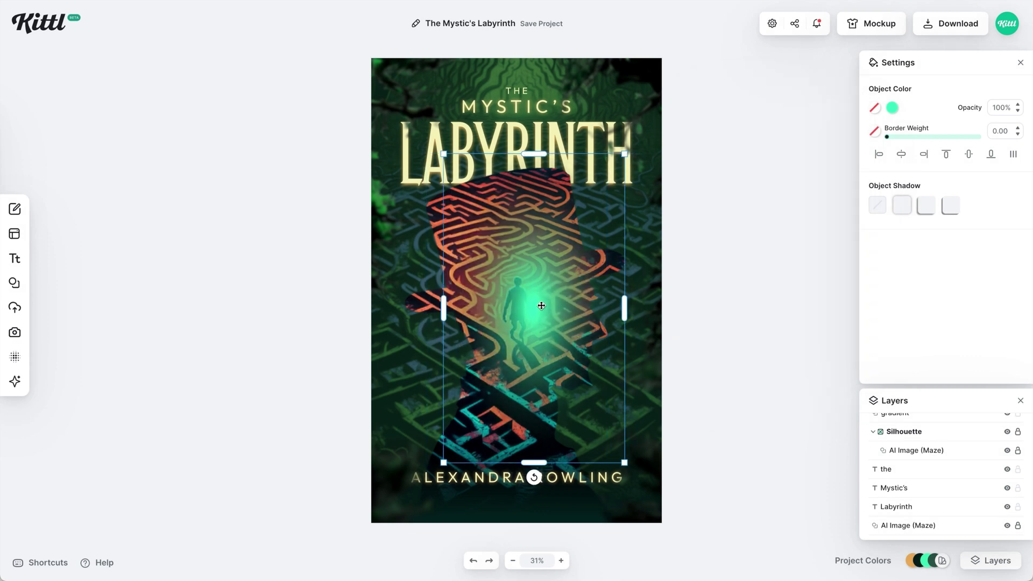
right_click(542, 306)
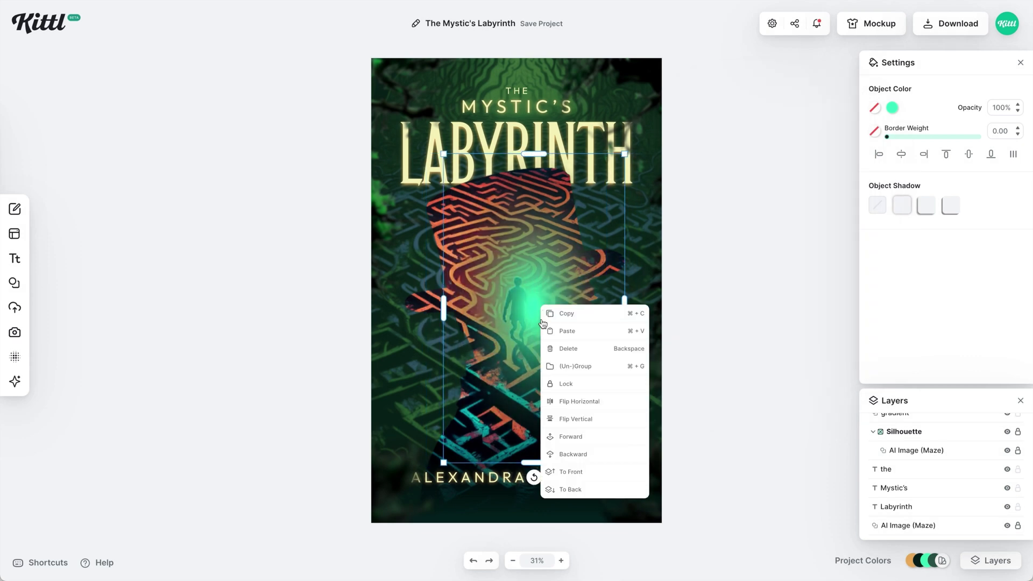
click(594, 490)
Nudge the green gradient further right and narrow it from its left side into a slim oval along the silhouette's right edge
scroll(947, 499, down, 2)
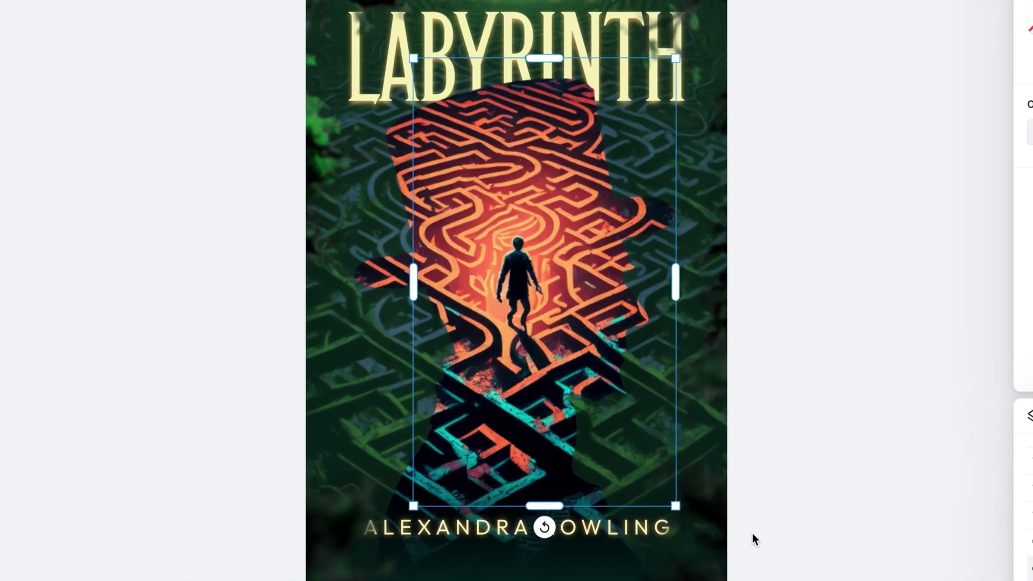
key(Right)
key(Right)
key(Right)
key(Right)
key(Right)
key(Right)
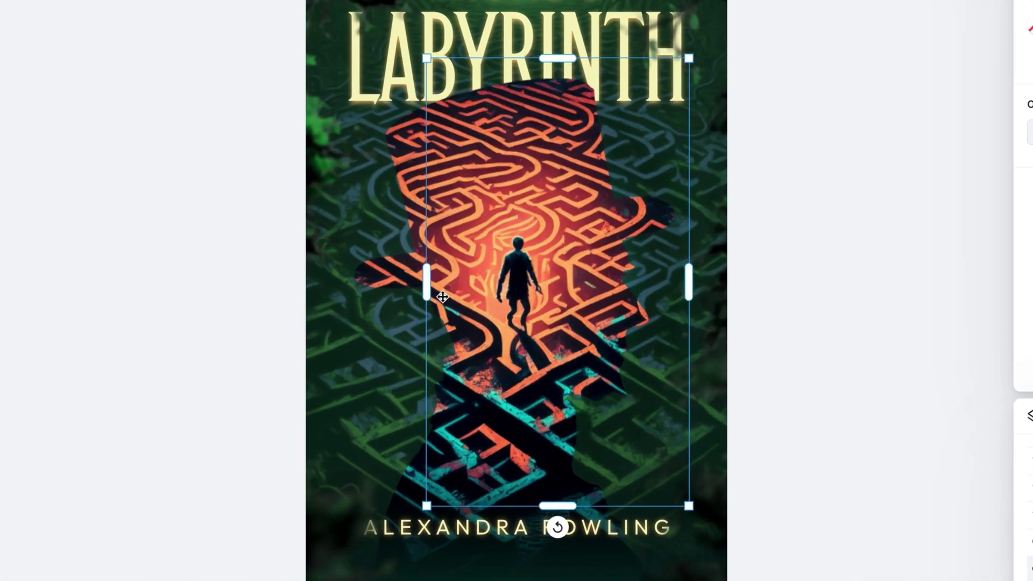
drag(428, 287, 510, 285)
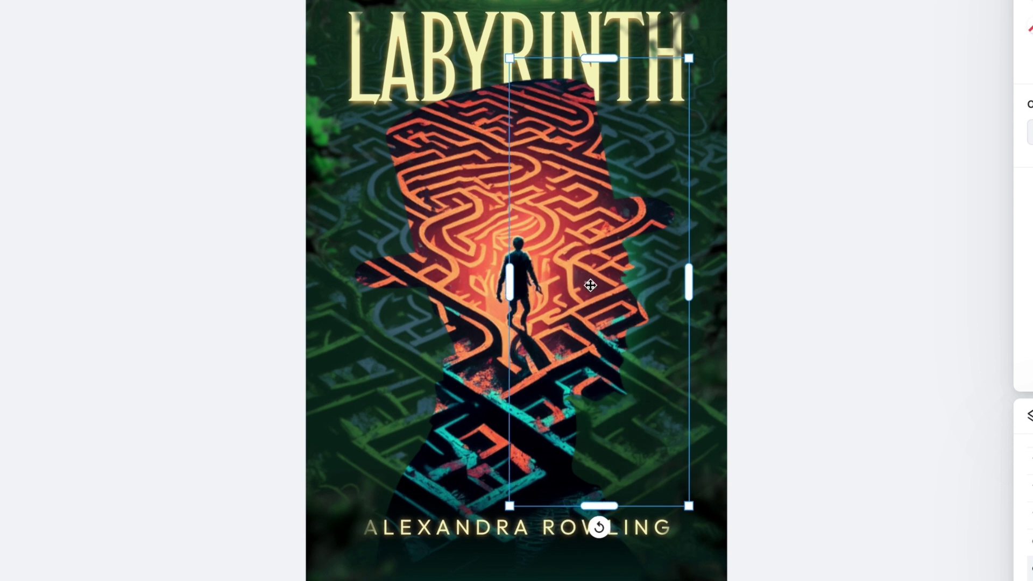
Paste a copy of the narrow green glow, move it to the silhouette's left edge and tilt it counterclockwise
key(ctrl+v)
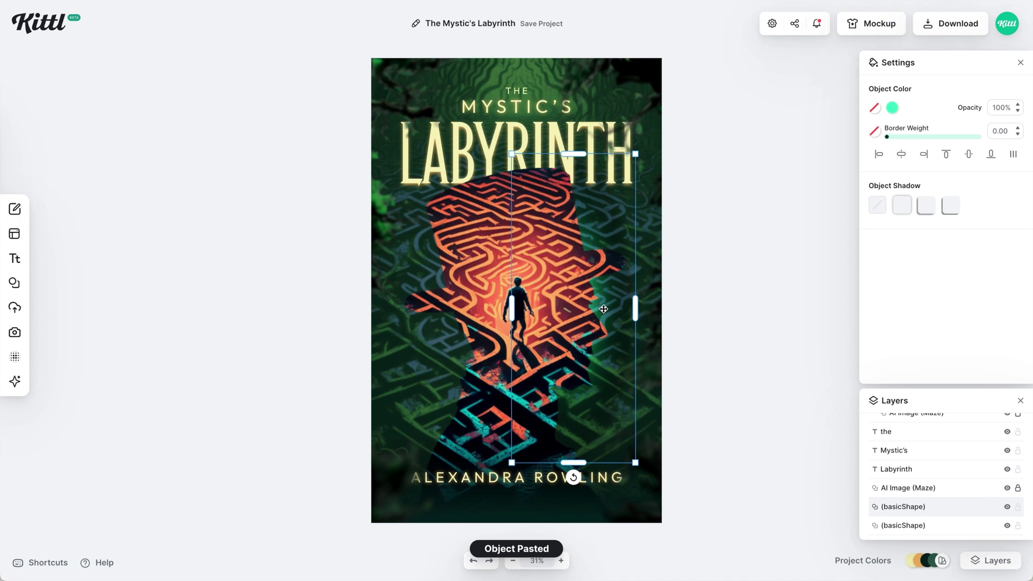
drag(604, 308, 502, 328)
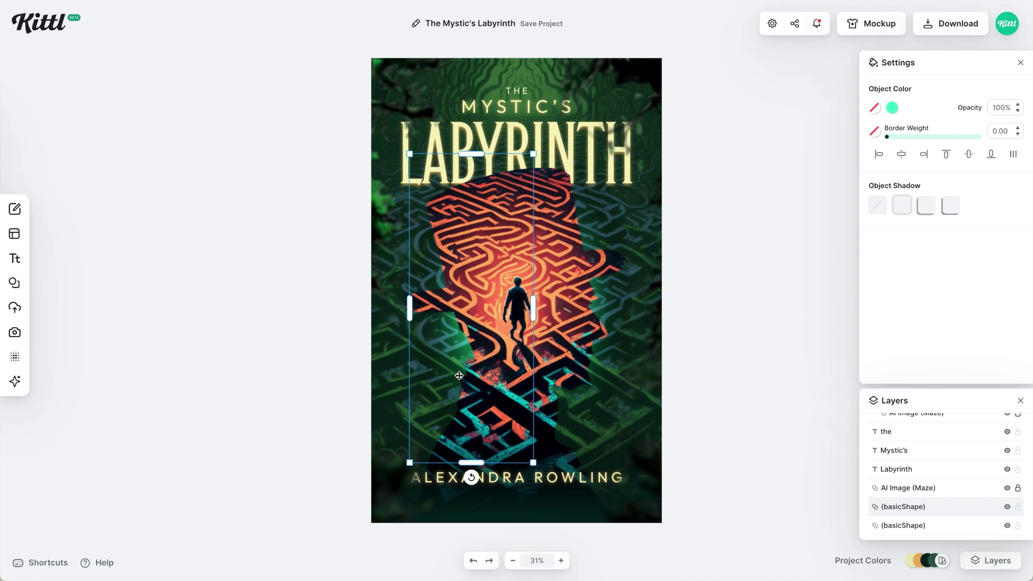
drag(487, 487, 502, 474)
Paste a copy of the tilted green glow, rotate it to a new angle and move it toward the silhouette's upper part
key(ctrl+v)
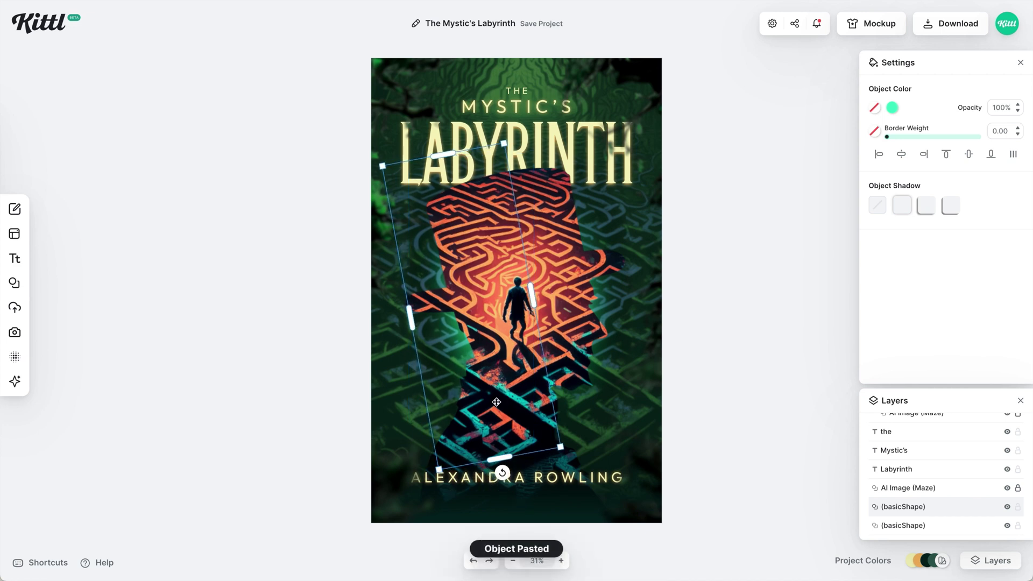
drag(503, 472, 631, 253)
drag(440, 335, 474, 218)
Paste further copies of the green glow, resize and reposition them around the silhouette's edges, and clear the selection
key(ctrl+v)
drag(536, 167, 548, 208)
key(ctrl+z)
click(927, 507)
drag(637, 150, 484, 70)
drag(567, 201, 628, 194)
drag(518, 82, 522, 118)
drag(512, 244, 541, 377)
key(ctrl+v)
click(794, 239)
click(592, 352)
click(757, 346)
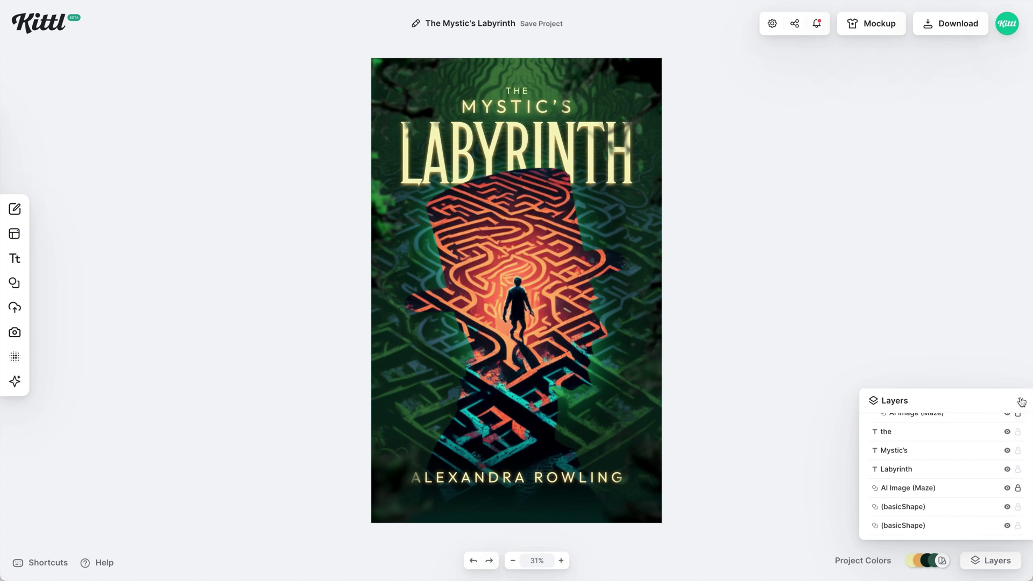